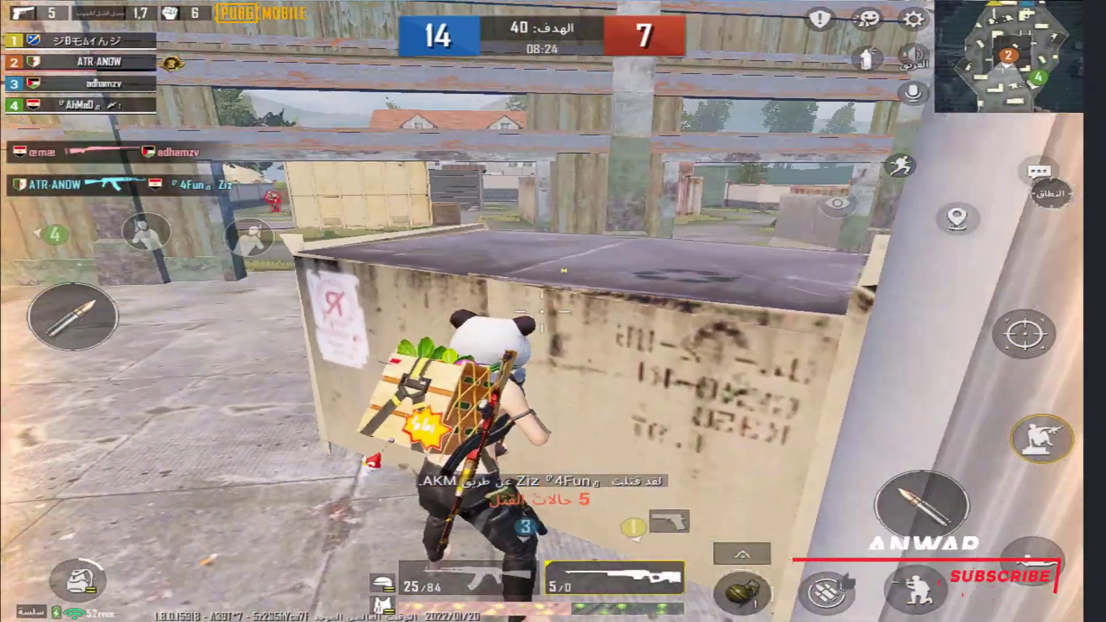
{"action": "right_click", "coordinate": [553, 311]}
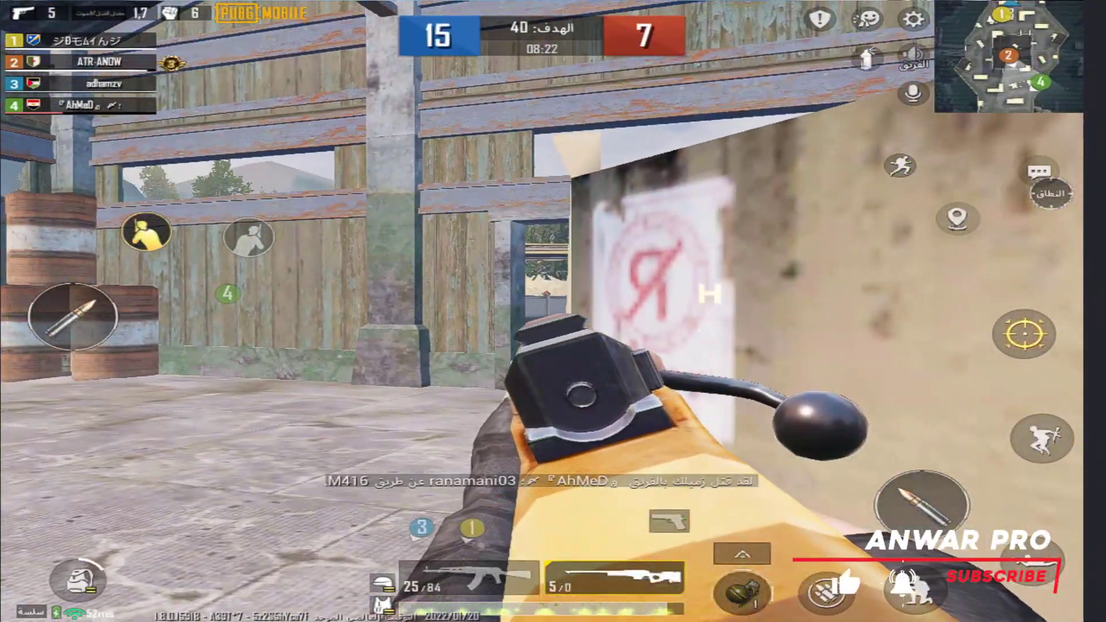
{"action": "right_click", "coordinate": [553, 311]}
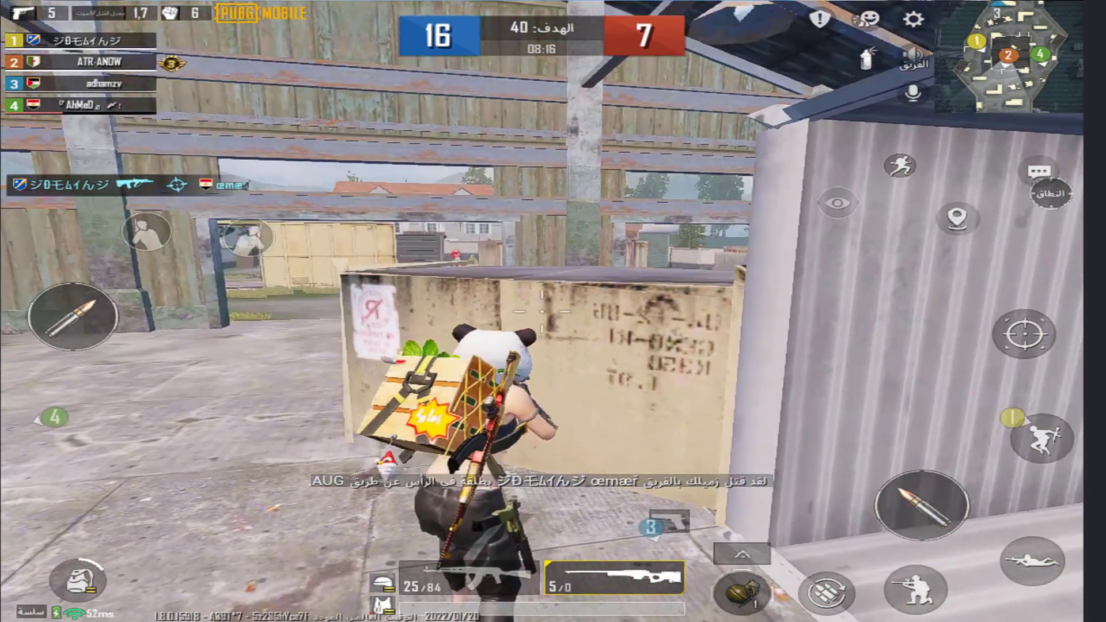
{"action": "right_click", "coordinate": [553, 311]}
{"action": "left_click", "coordinate": [553, 311]}
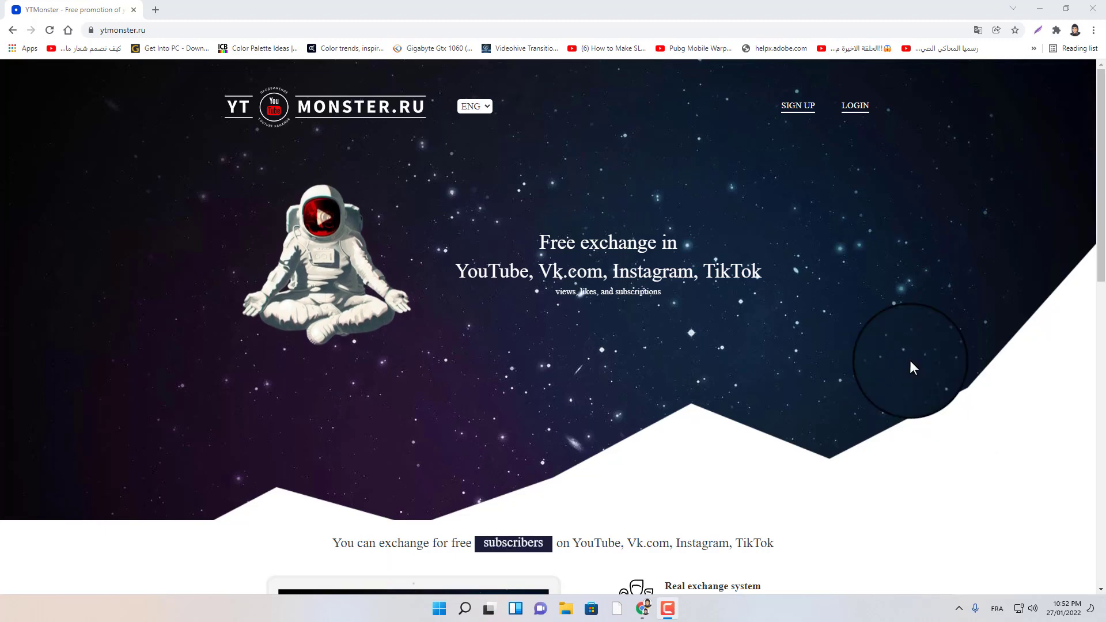
Sign up on YTMonster.ru through Google, choosing the second listed Google account
{"action": "scroll", "coordinate": [828, 353], "scroll_direction": "down", "scroll_amount": 3}
{"action": "scroll", "coordinate": [828, 353], "scroll_direction": "up", "scroll_amount": 3}
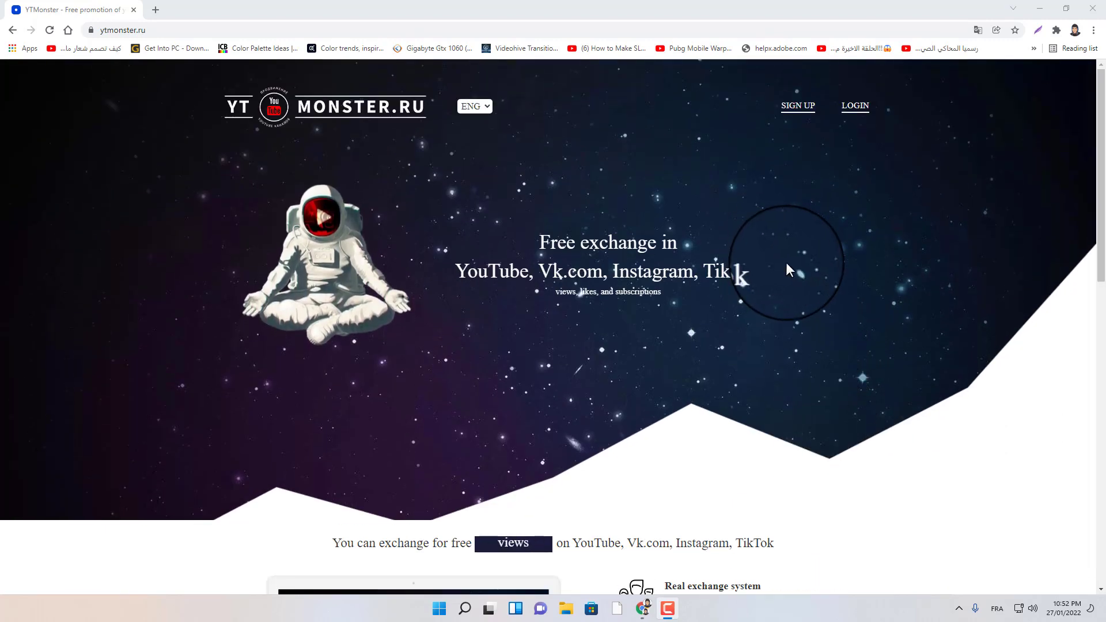
{"action": "left_click", "coordinate": [798, 112]}
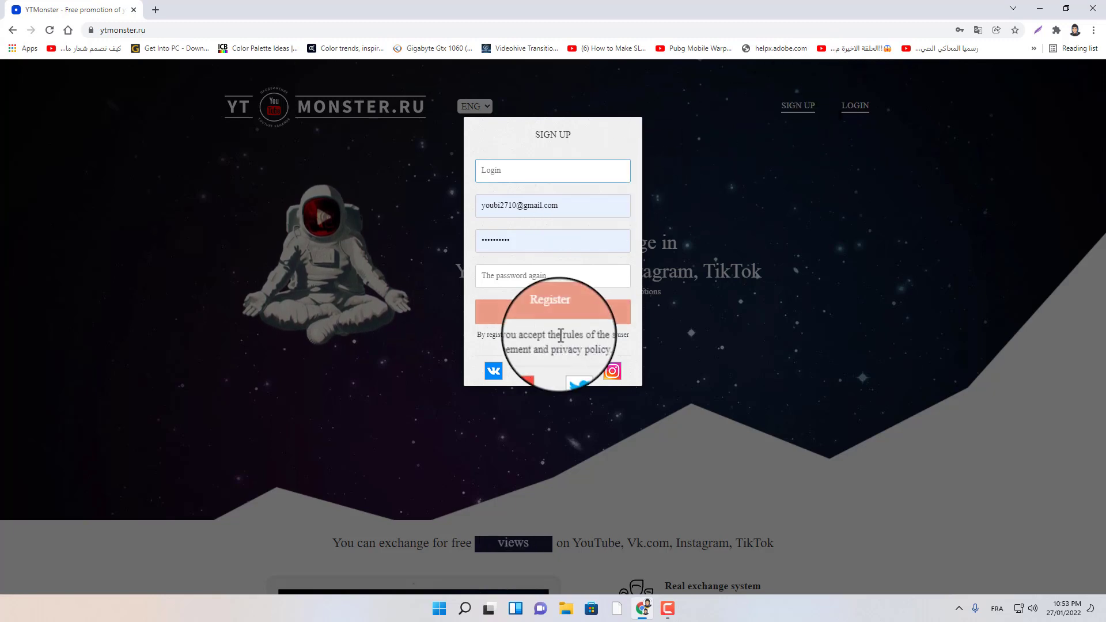
{"action": "left_click", "coordinate": [539, 379]}
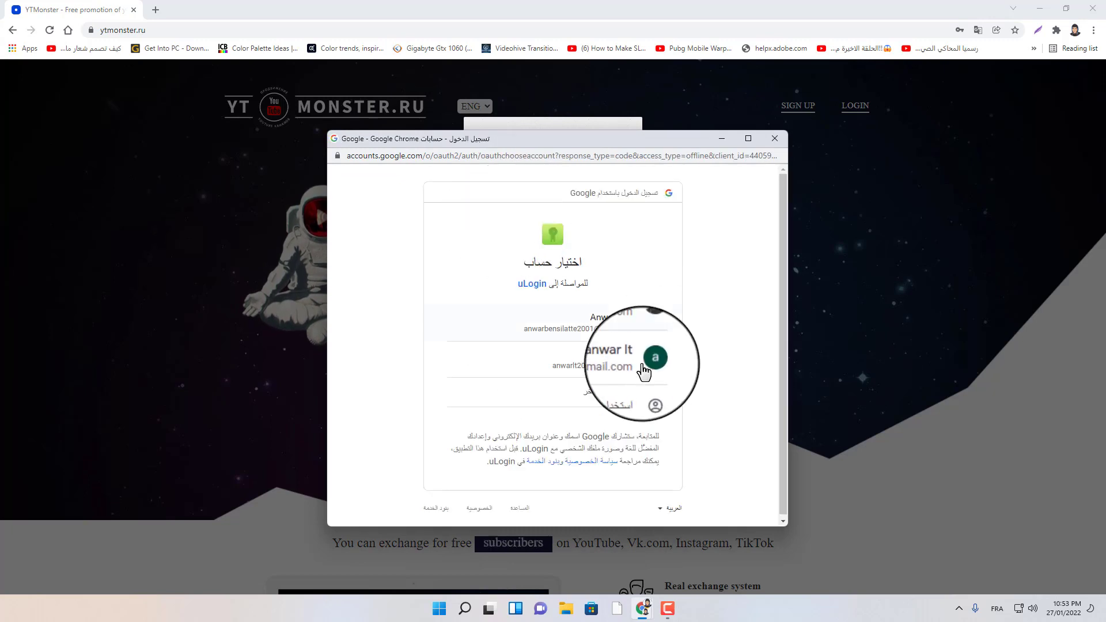
{"action": "left_click", "coordinate": [615, 370]}
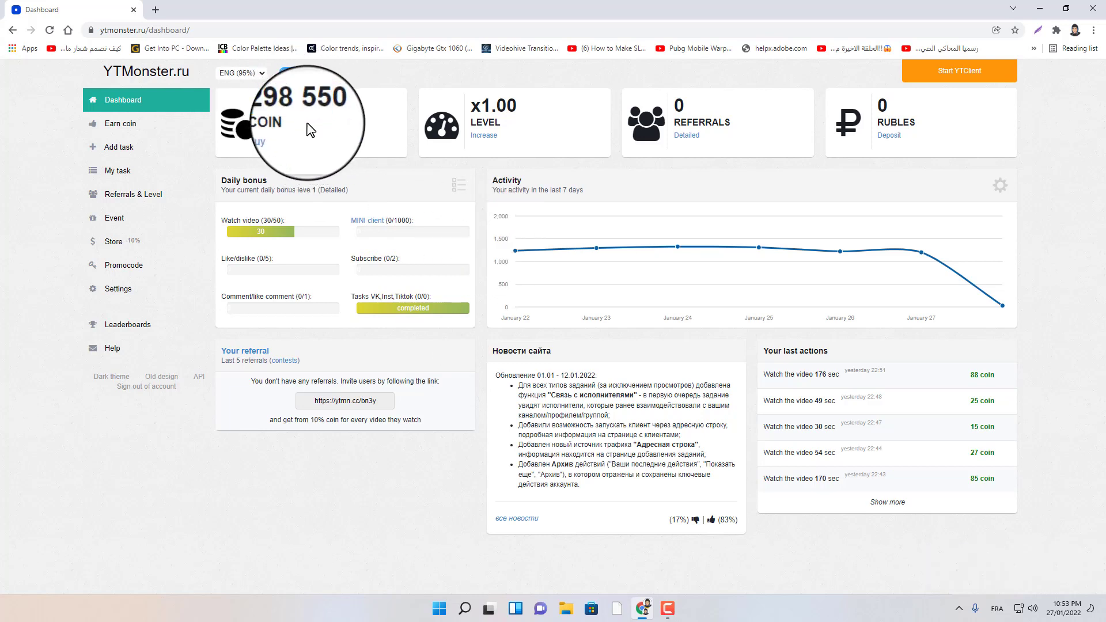
{"action": "double_click", "coordinate": [300, 105]}
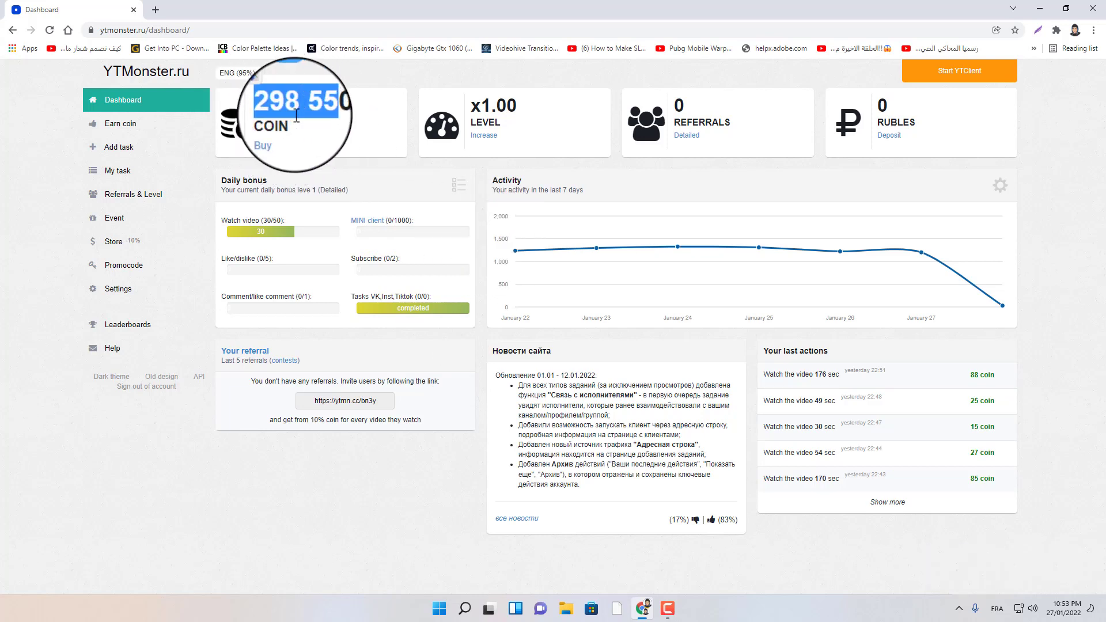
{"action": "left_click", "coordinate": [357, 158]}
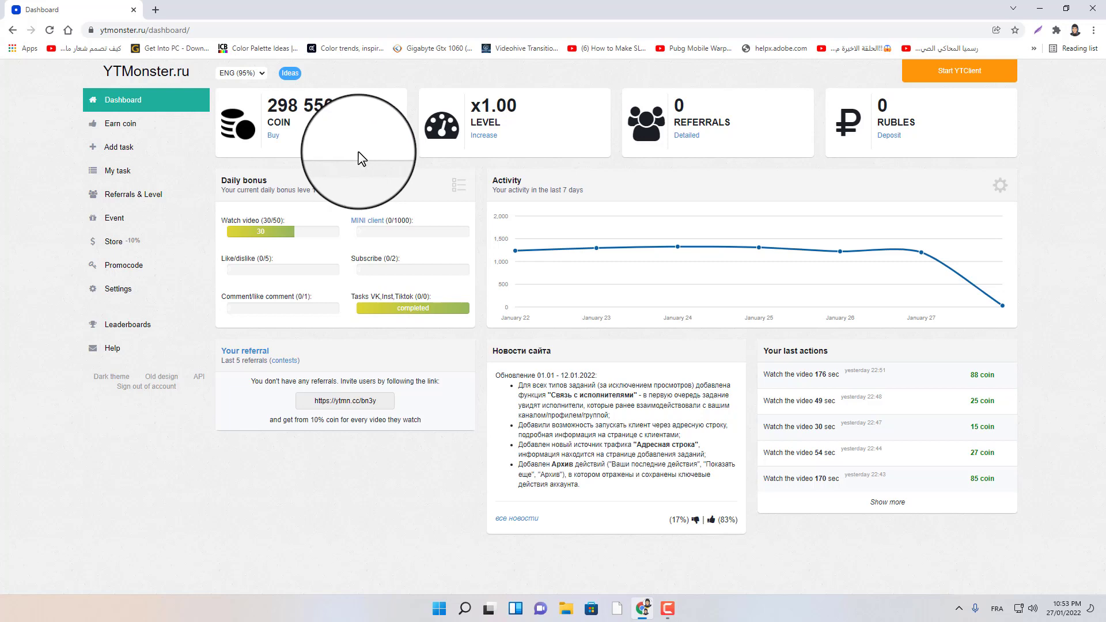
Download the Windows version of the YTClient app, YTMonsterRu.rar, from the client panel's download page
{"action": "left_click", "coordinate": [965, 75]}
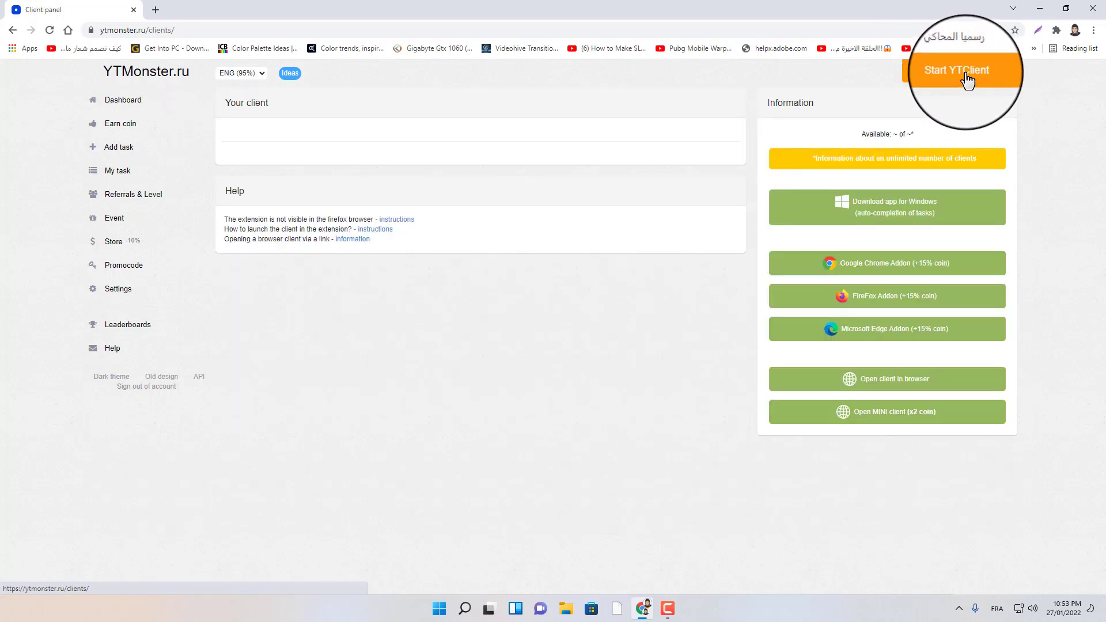
{"action": "left_click", "coordinate": [896, 213]}
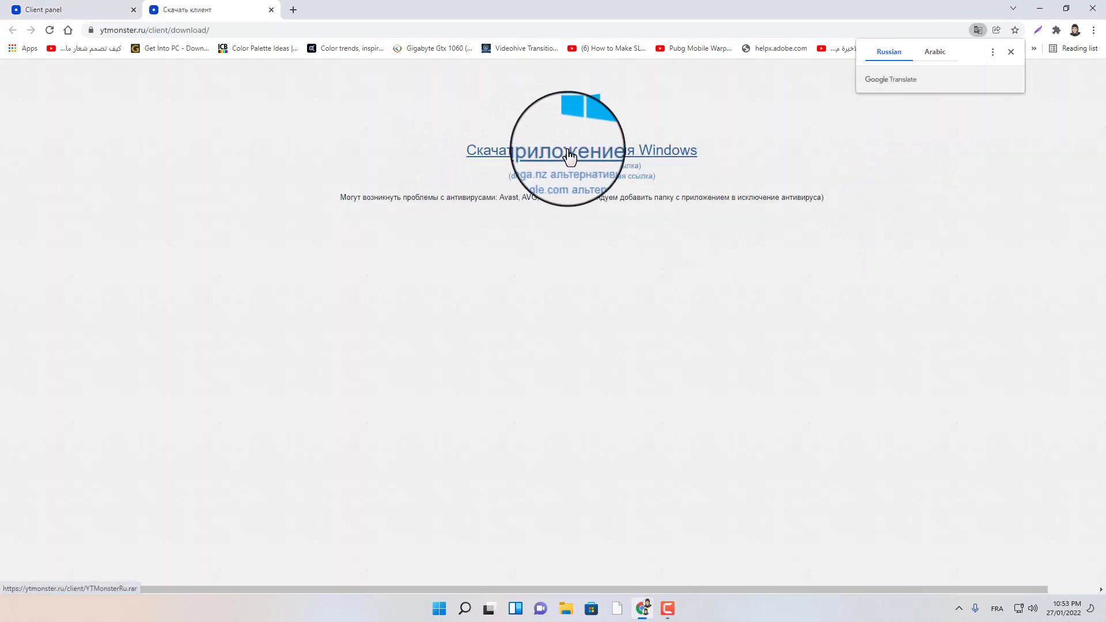
{"action": "left_click", "coordinate": [569, 156]}
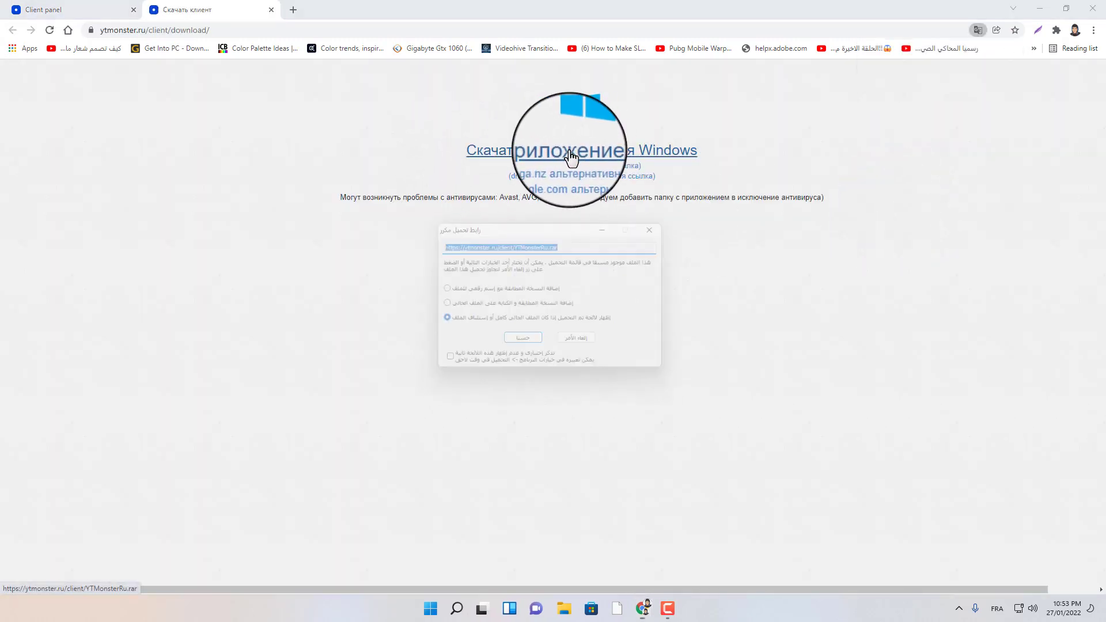
{"action": "left_click", "coordinate": [523, 344]}
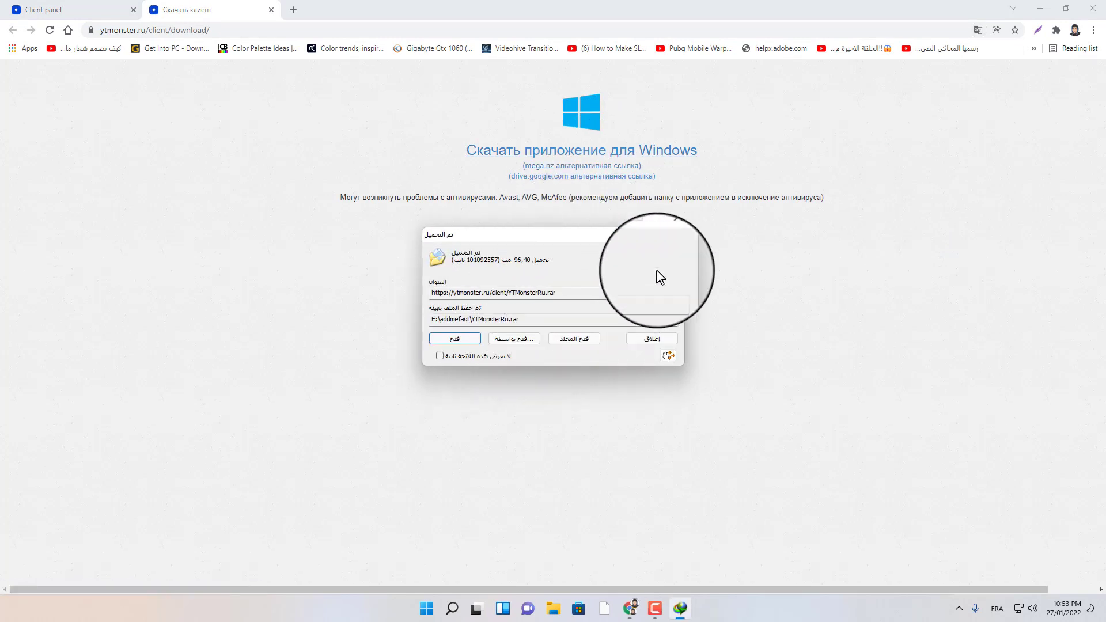
Open the download folder, open YTMonsterRu.rar in WinRAR and run the Ytmonster setup file inside it
{"action": "left_click", "coordinate": [579, 344]}
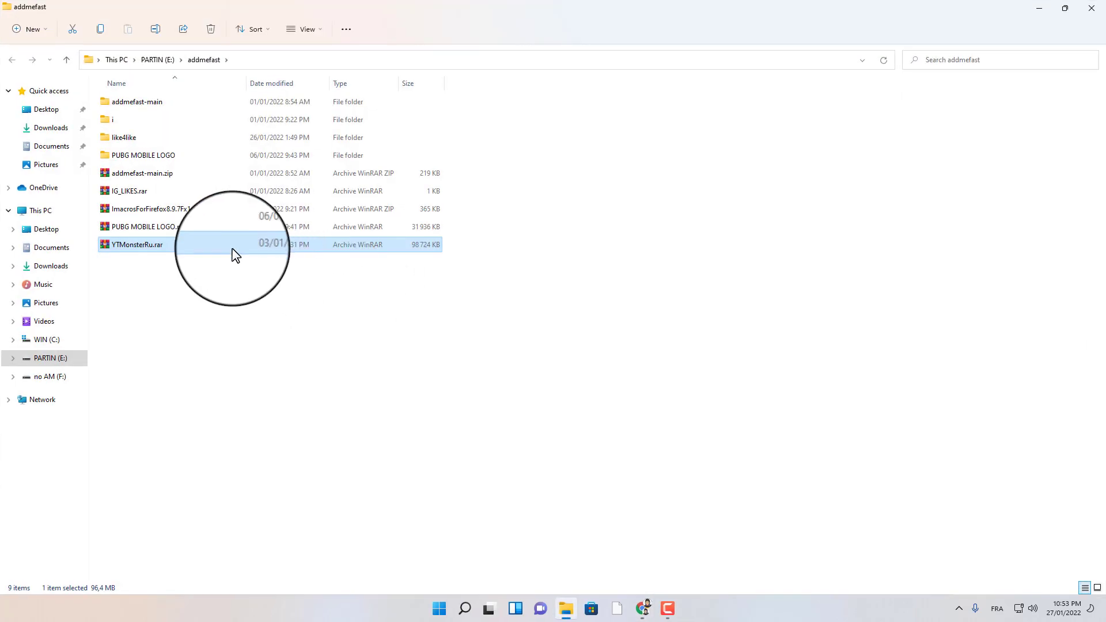
{"action": "double_click", "coordinate": [210, 252]}
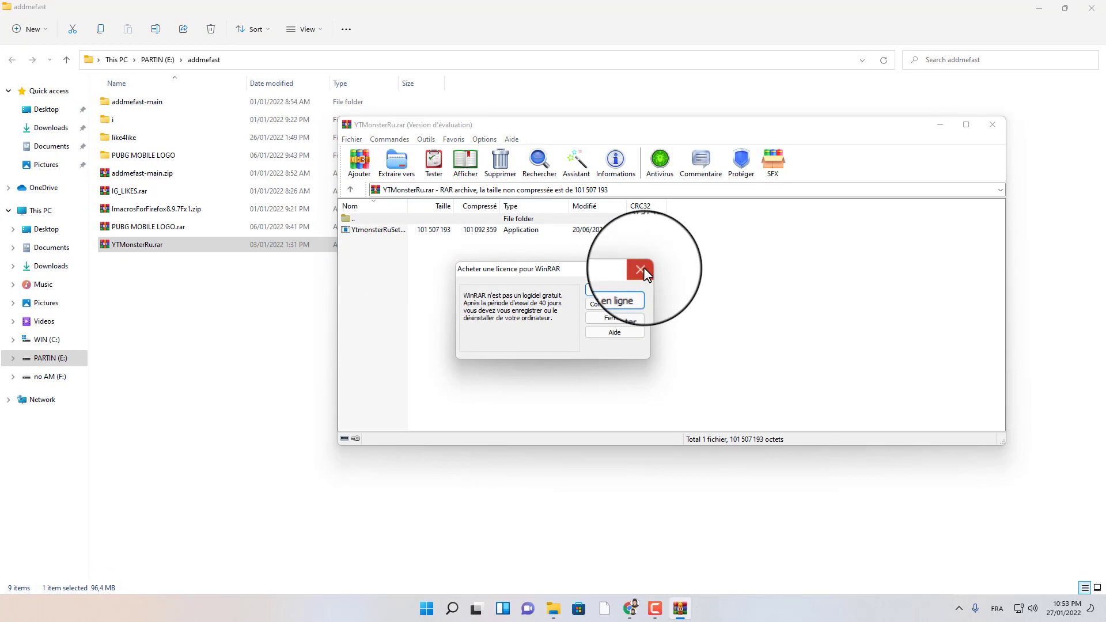
{"action": "left_click", "coordinate": [645, 266]}
{"action": "double_click", "coordinate": [397, 231]}
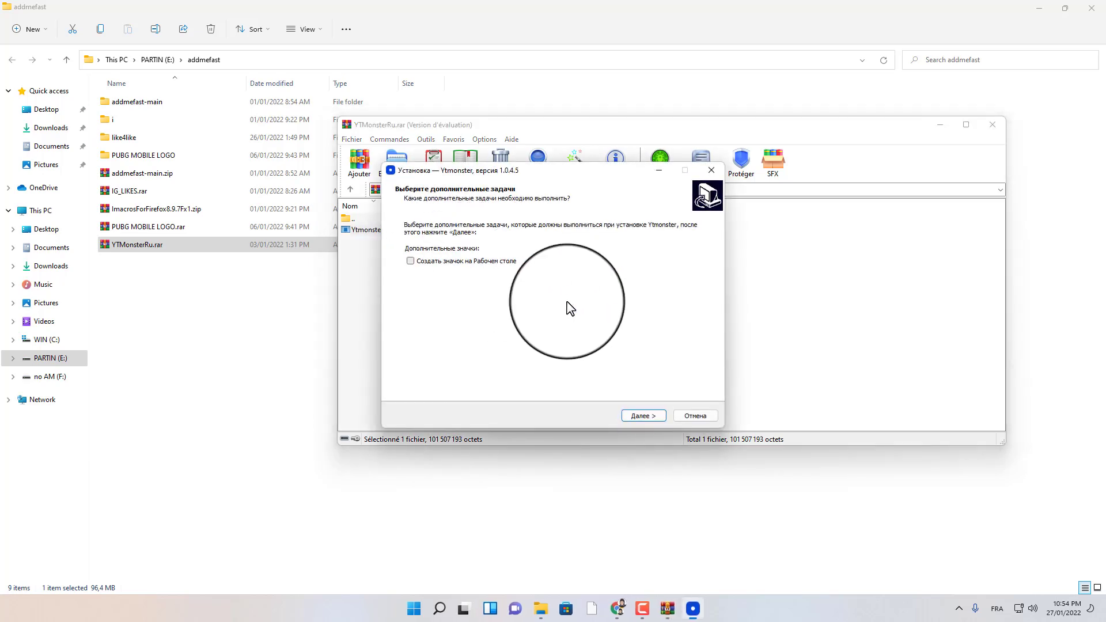
Complete the Ytmonster 1.0.4.5 installation with the launch option enabled and close the addmefast folder window
{"action": "left_click", "coordinate": [638, 420]}
{"action": "left_click", "coordinate": [644, 418]}
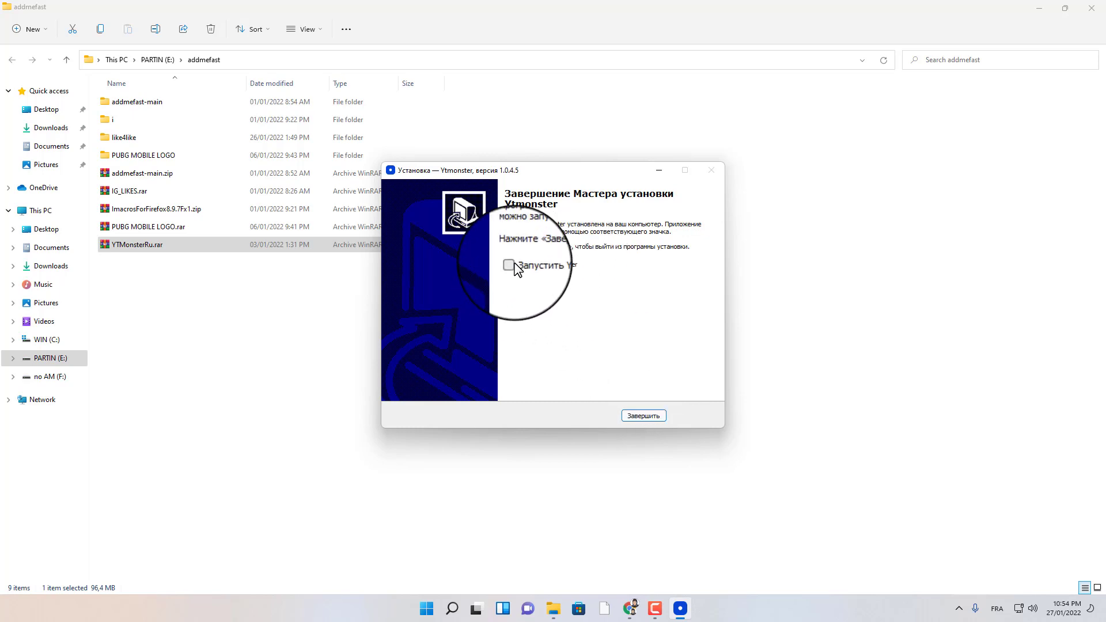
{"action": "left_click", "coordinate": [525, 266]}
{"action": "left_click", "coordinate": [643, 417]}
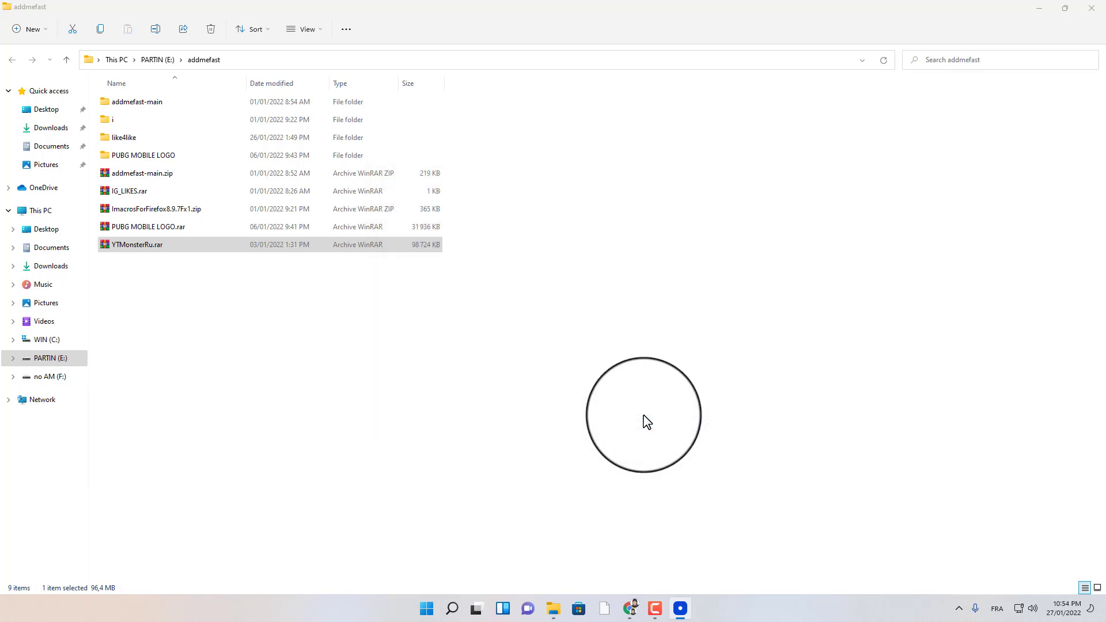
{"action": "left_click", "coordinate": [1098, 7]}
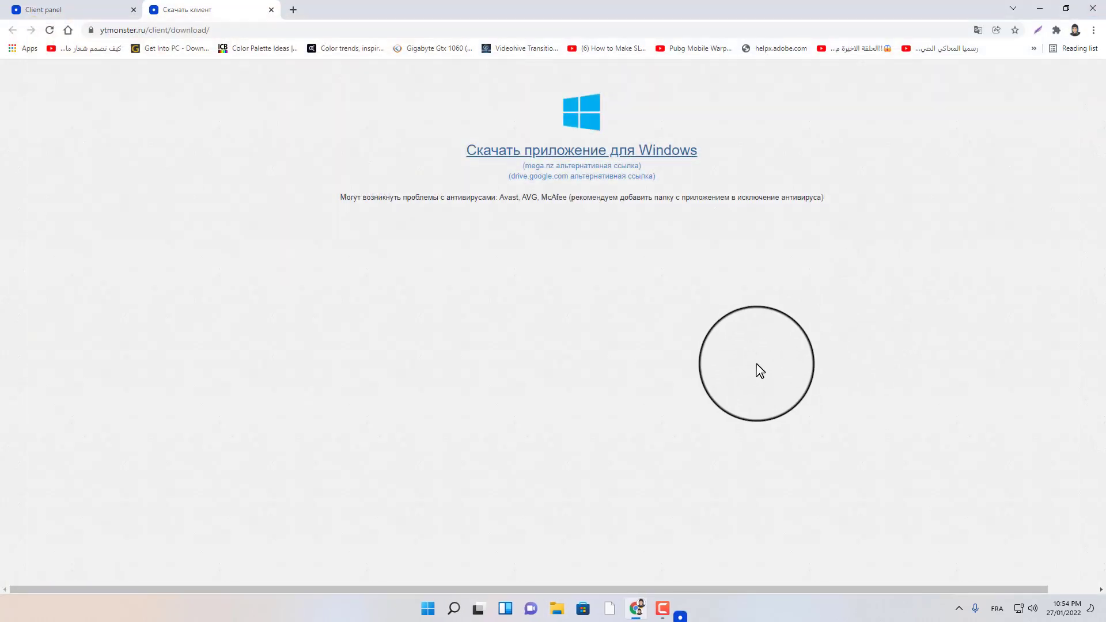
Minimize the browser, move the Ytmonster window up on the desktop and set its language to ENG
{"action": "left_click", "coordinate": [1066, 9]}
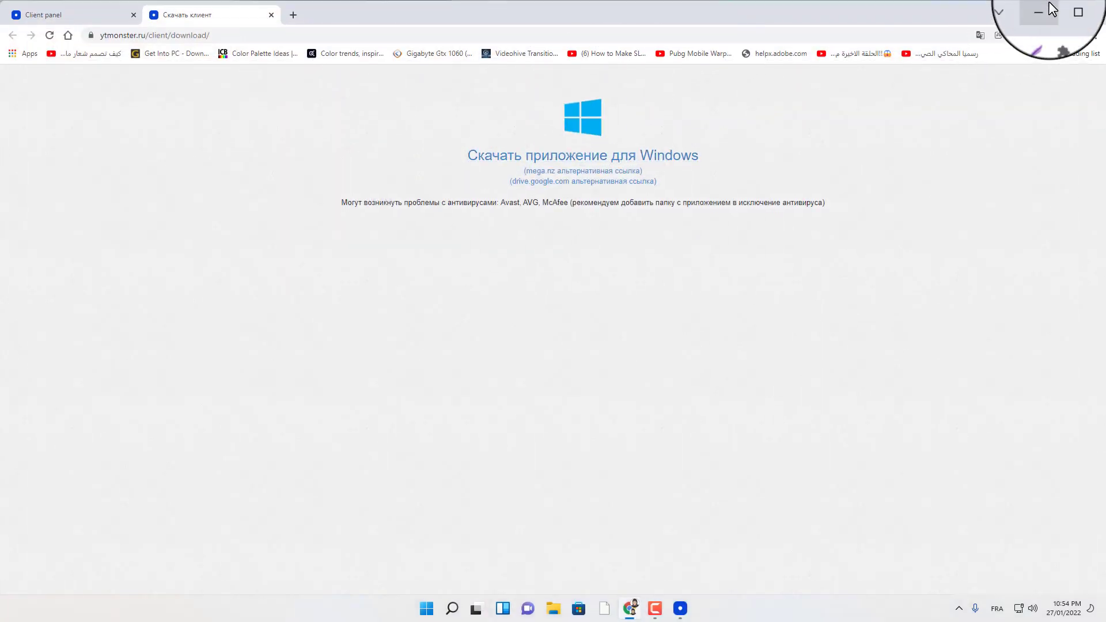
{"action": "left_click", "coordinate": [1040, 14]}
{"action": "left_click_drag", "start_coordinate": [632, 272], "coordinate": [663, 166]}
{"action": "left_click", "coordinate": [650, 200]}
{"action": "left_click", "coordinate": [654, 219]}
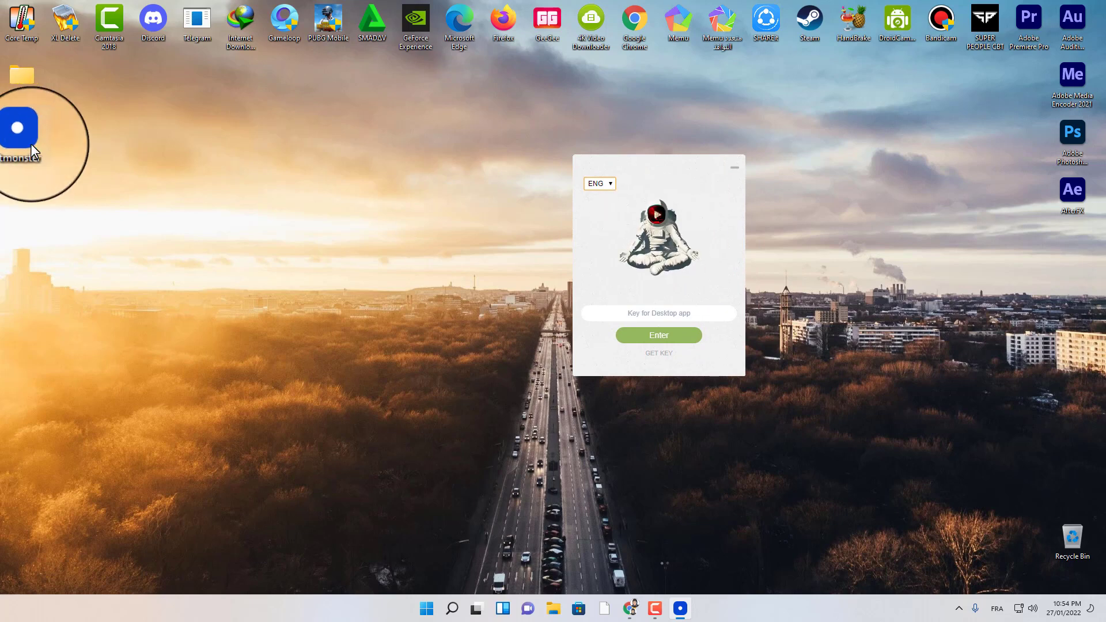
Move the Ytmonster desktop shortcut next to the app window and check the hidden tray icons
{"action": "left_click_drag", "start_coordinate": [33, 152], "coordinate": [430, 215]}
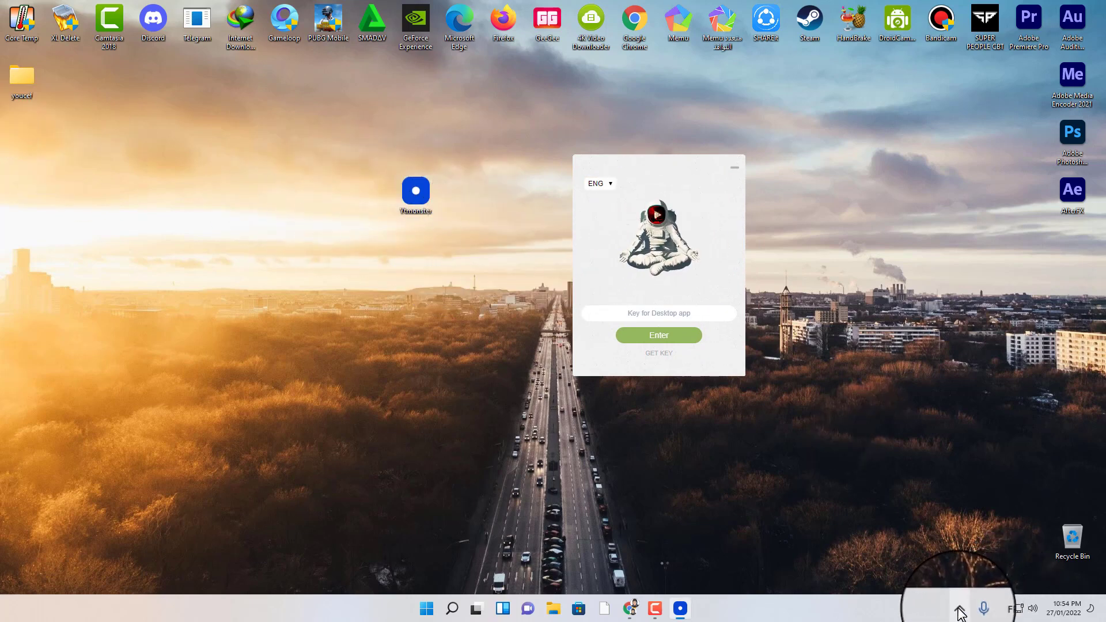
{"action": "left_click", "coordinate": [959, 612]}
{"action": "left_click", "coordinate": [691, 262]}
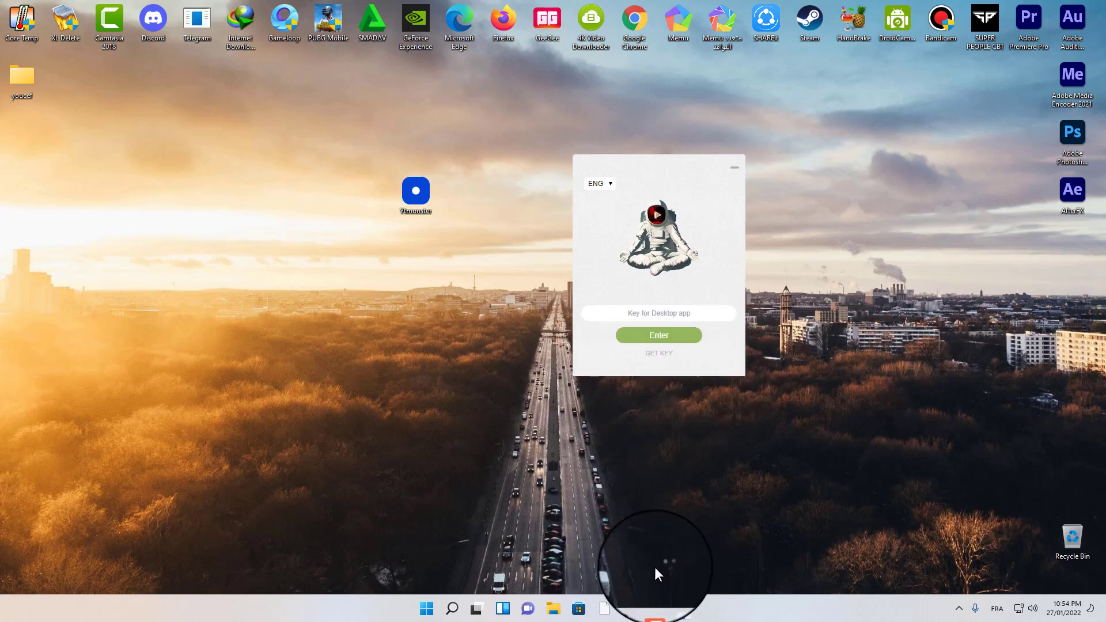
Switch to Chrome, close the download page and copy the key for the desktop app from the YTMonster account settings
{"action": "left_click", "coordinate": [630, 609]}
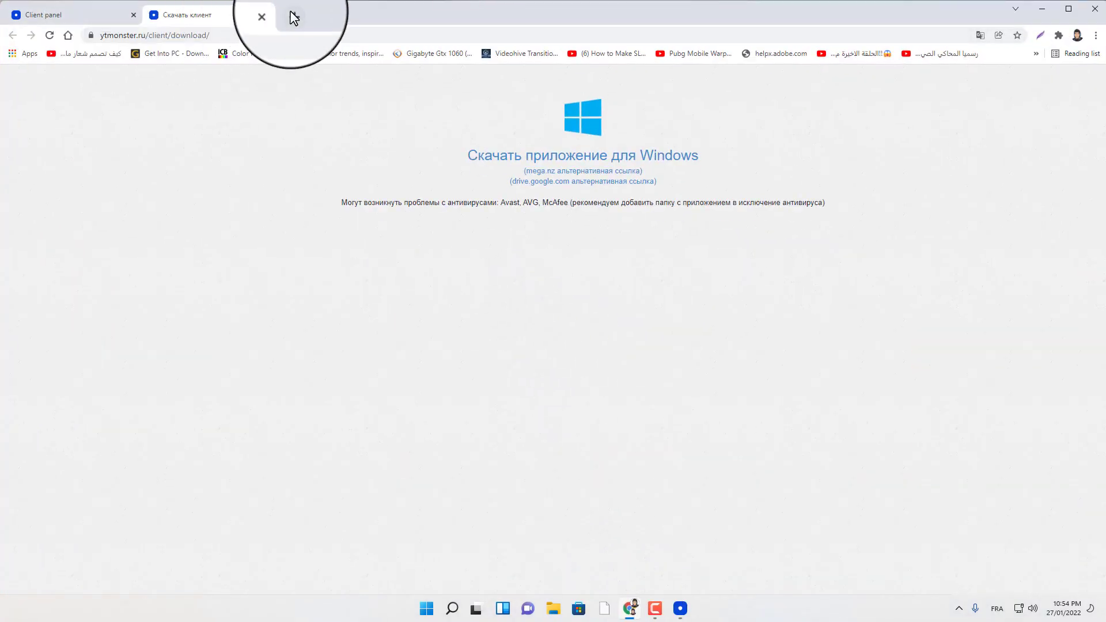
{"action": "left_click", "coordinate": [269, 15]}
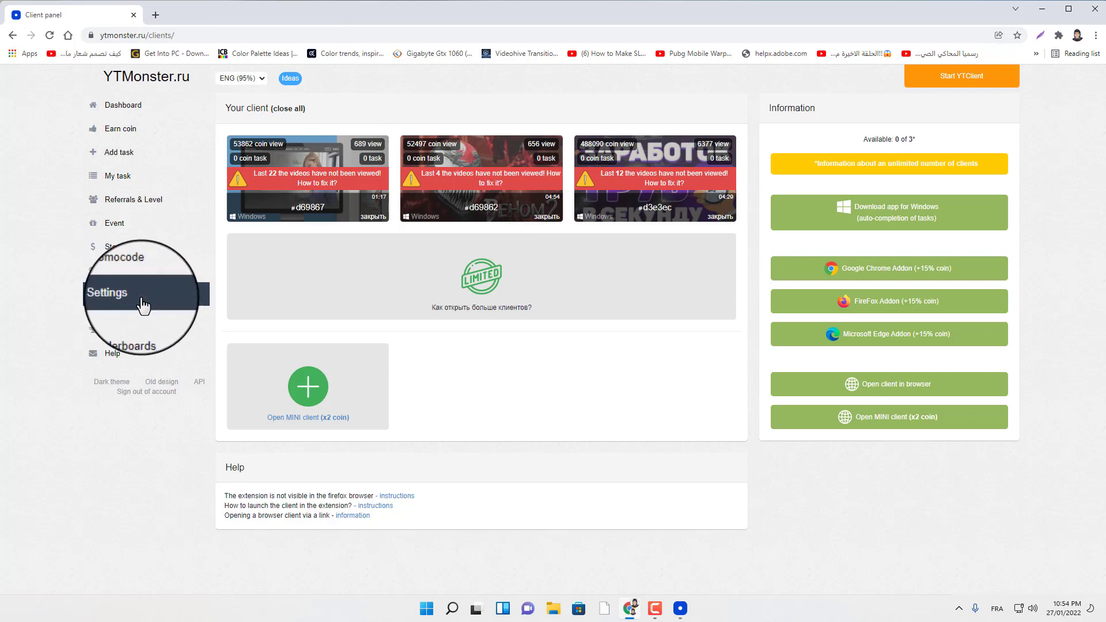
{"action": "left_click", "coordinate": [121, 295]}
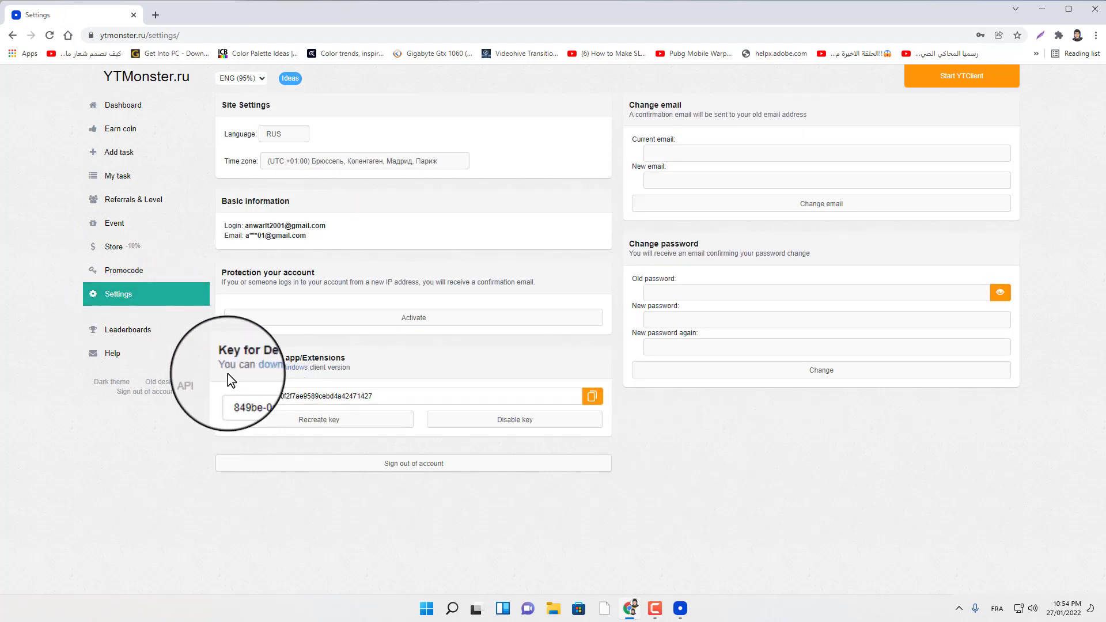
{"action": "left_click_drag", "start_coordinate": [226, 358], "coordinate": [382, 397]}
{"action": "triple_click", "coordinate": [382, 397]}
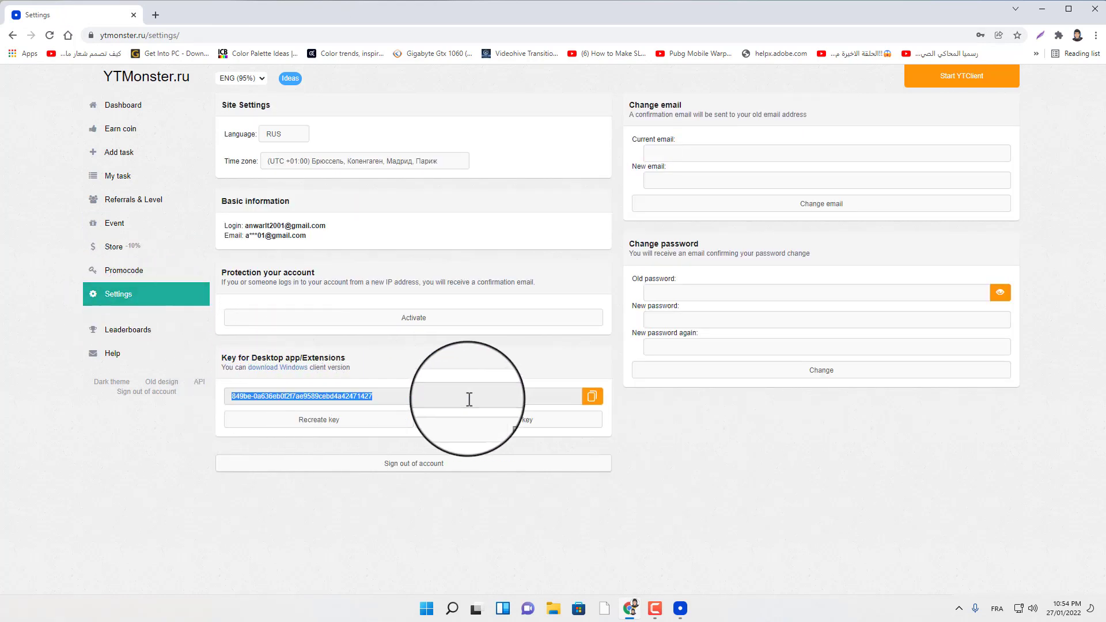
{"action": "left_click", "coordinate": [592, 403]}
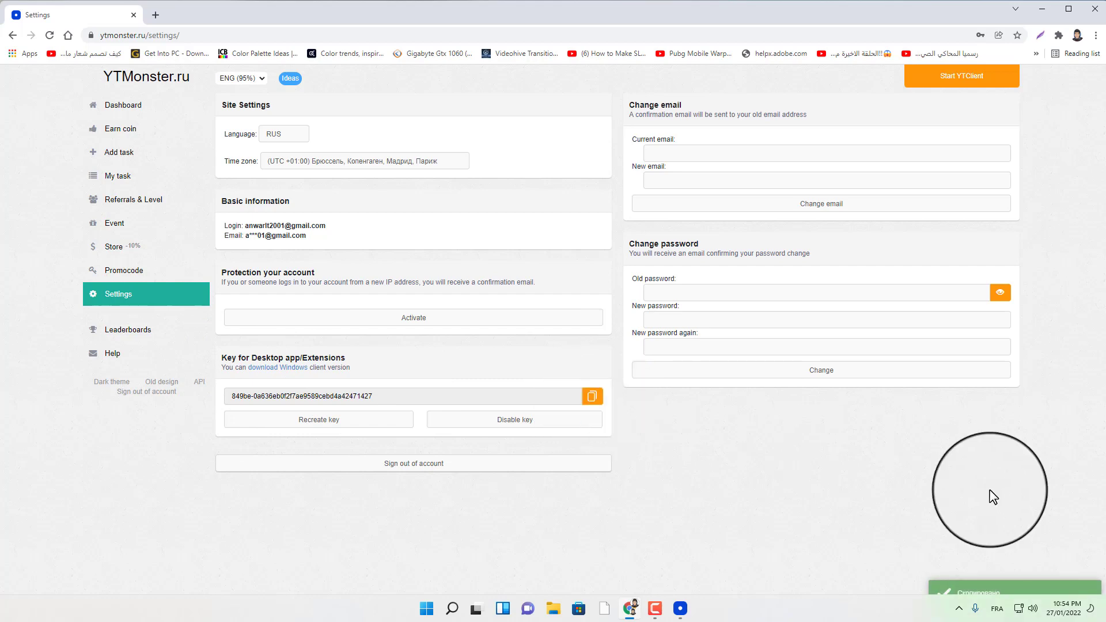
Return to the Ytmonster app, paste the copied key as the desktop app key and log in
{"action": "left_click", "coordinate": [1042, 9]}
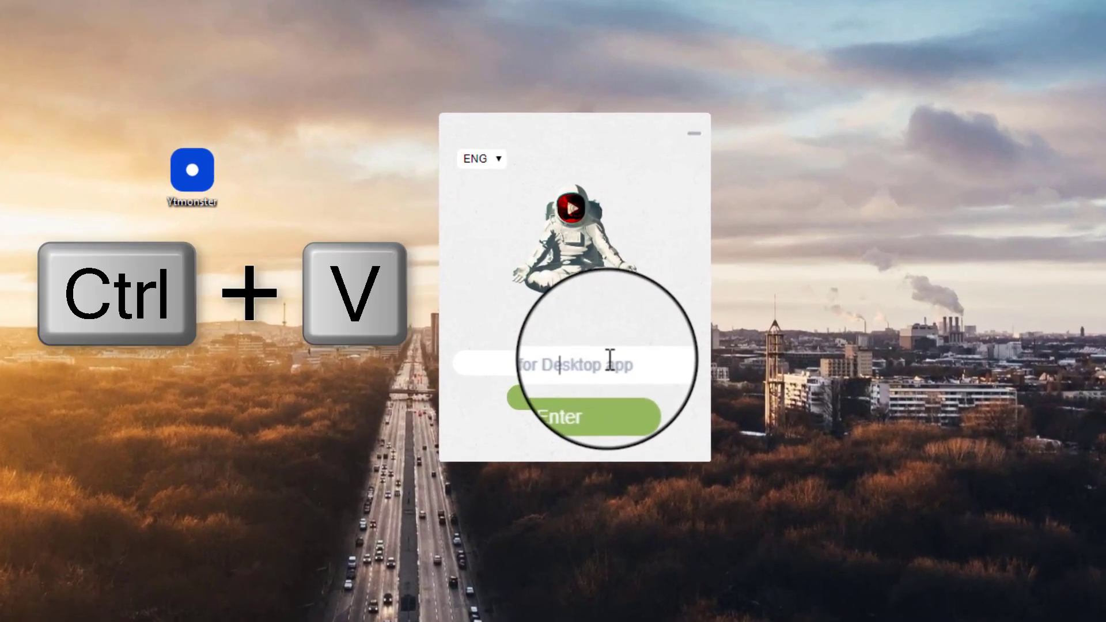
{"action": "key", "text": "ctrl+v"}
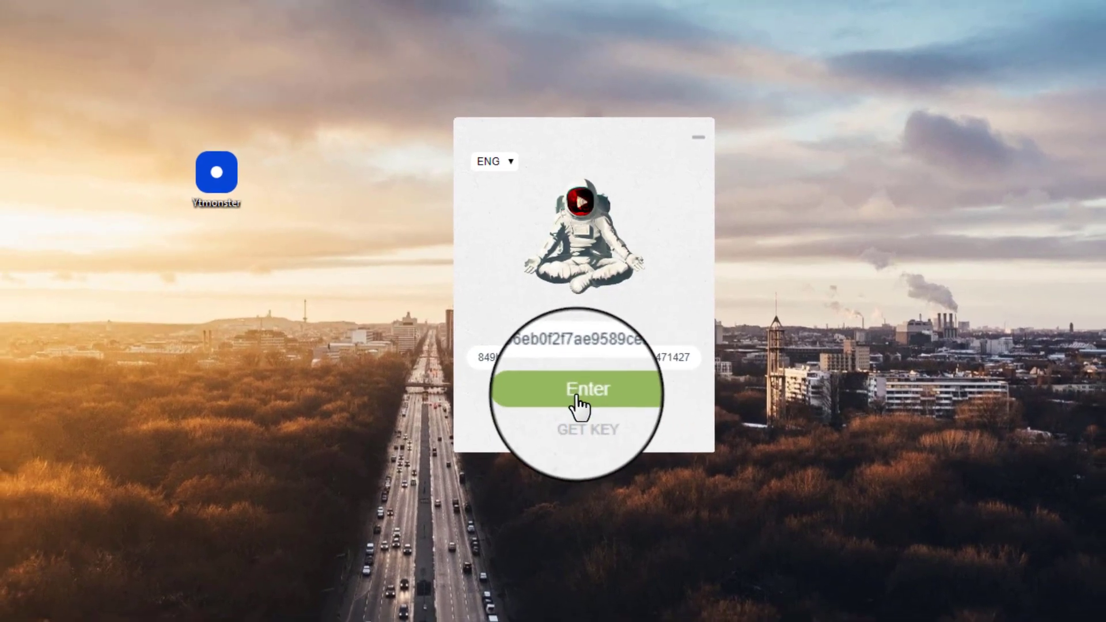
{"action": "left_click", "coordinate": [577, 398]}
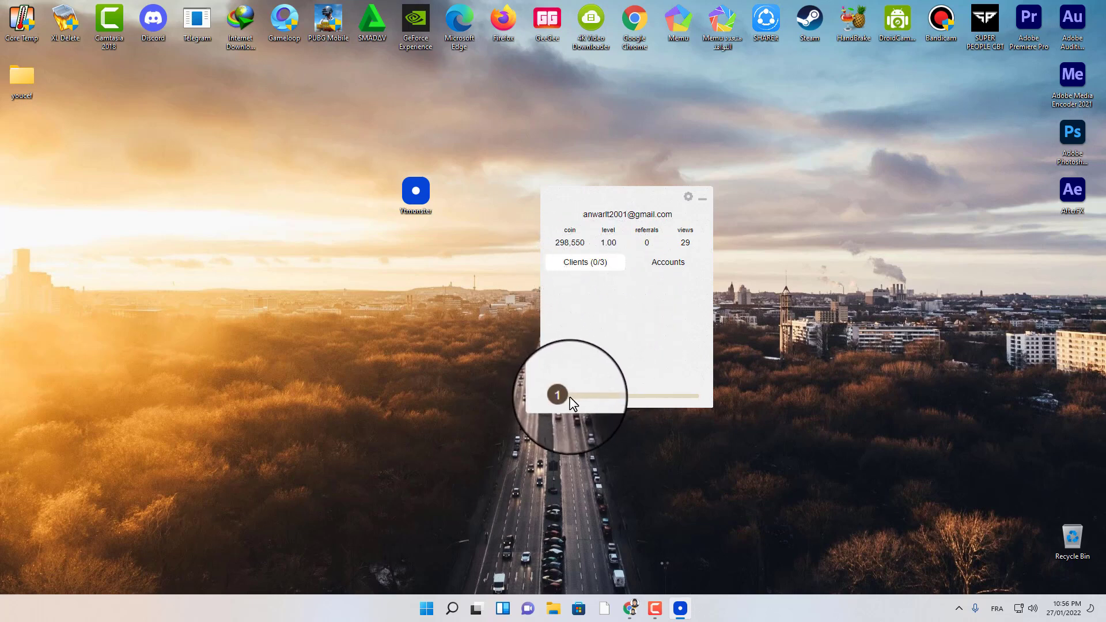
Set the number of running clients to 3 and move the Ytmonster window up on the desktop
{"action": "left_click_drag", "start_coordinate": [562, 399], "coordinate": [697, 391]}
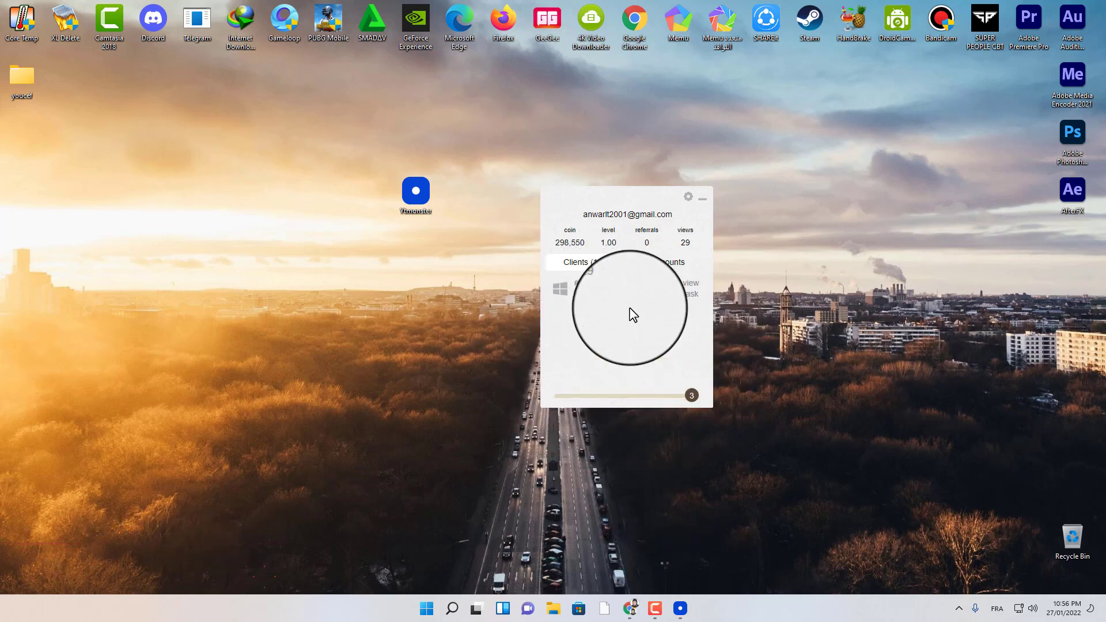
{"action": "left_click_drag", "start_coordinate": [632, 205], "coordinate": [561, 163]}
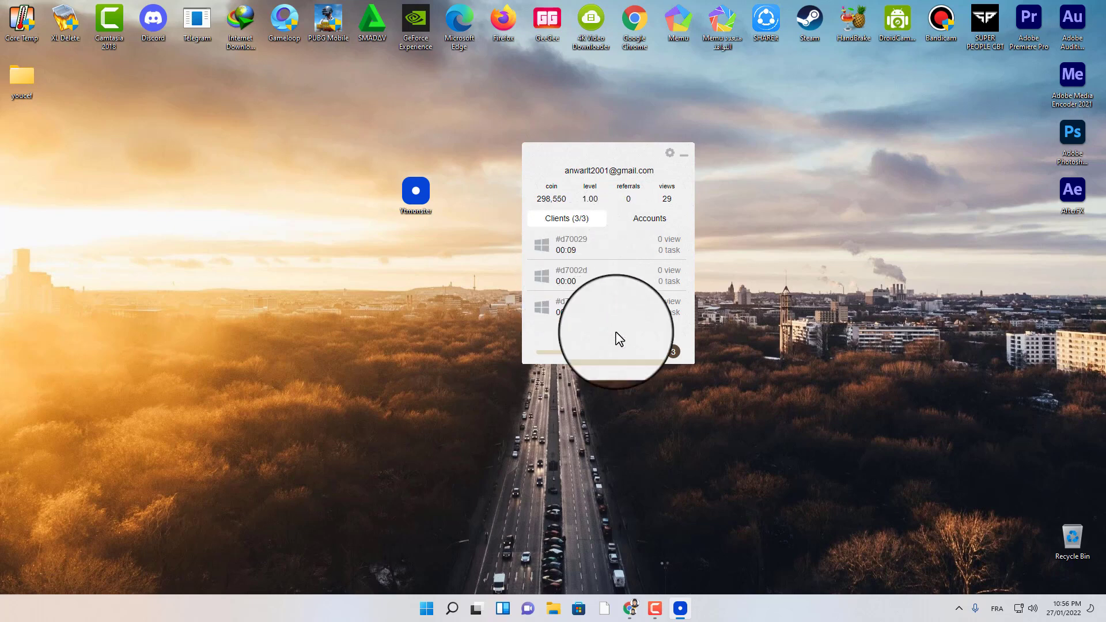
Switch to Chrome and view the running clients in YTMonster's client panel
{"action": "left_click", "coordinate": [633, 610]}
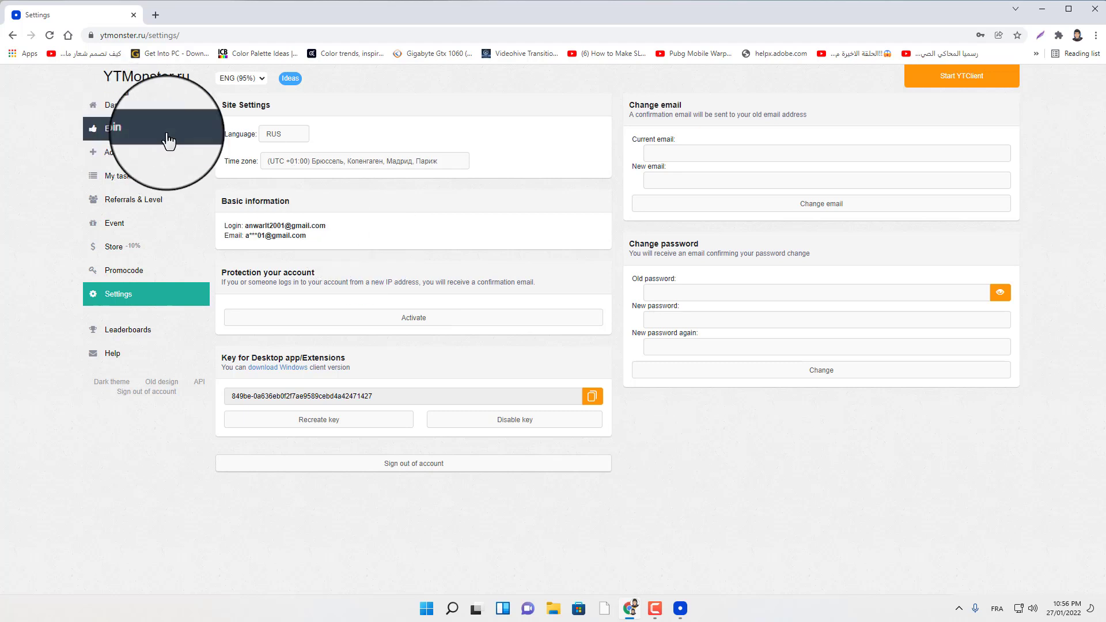
{"action": "left_click", "coordinate": [951, 77]}
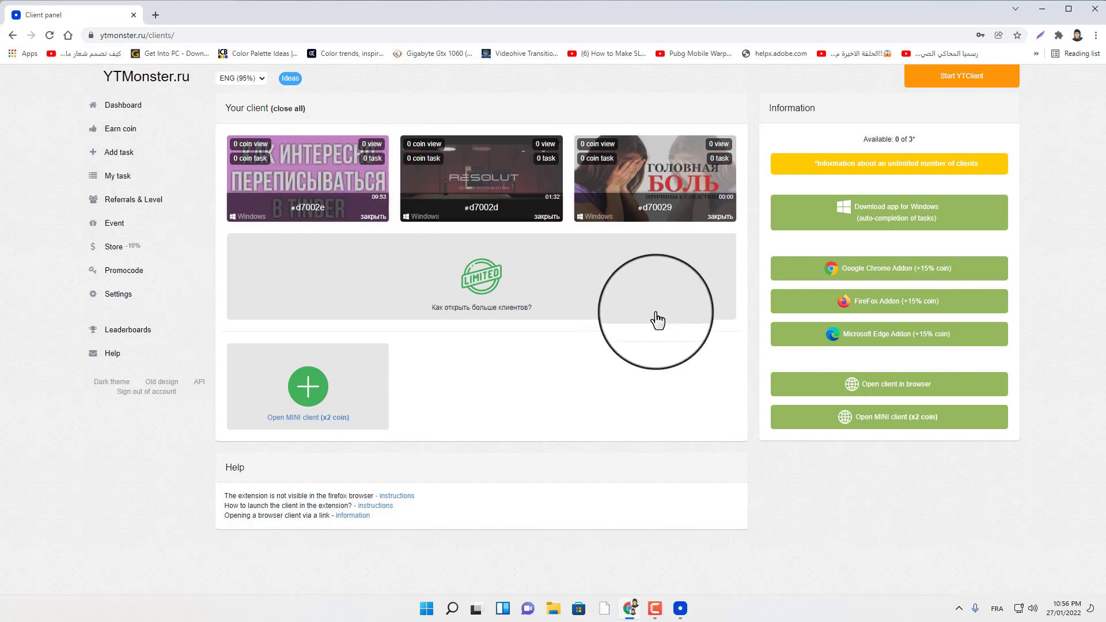
Open the YTMonster dashboard and examine the coin balance and the coins earned in the last actions
{"action": "left_click", "coordinate": [125, 106]}
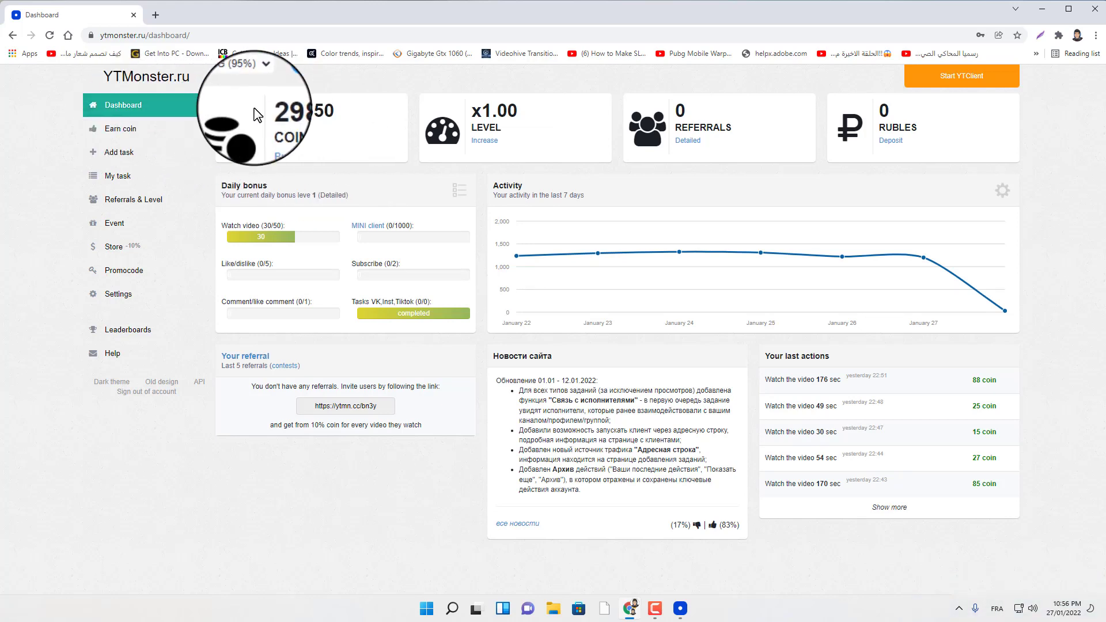
{"action": "left_click_drag", "start_coordinate": [267, 111], "coordinate": [333, 110]}
{"action": "left_click", "coordinate": [333, 109]}
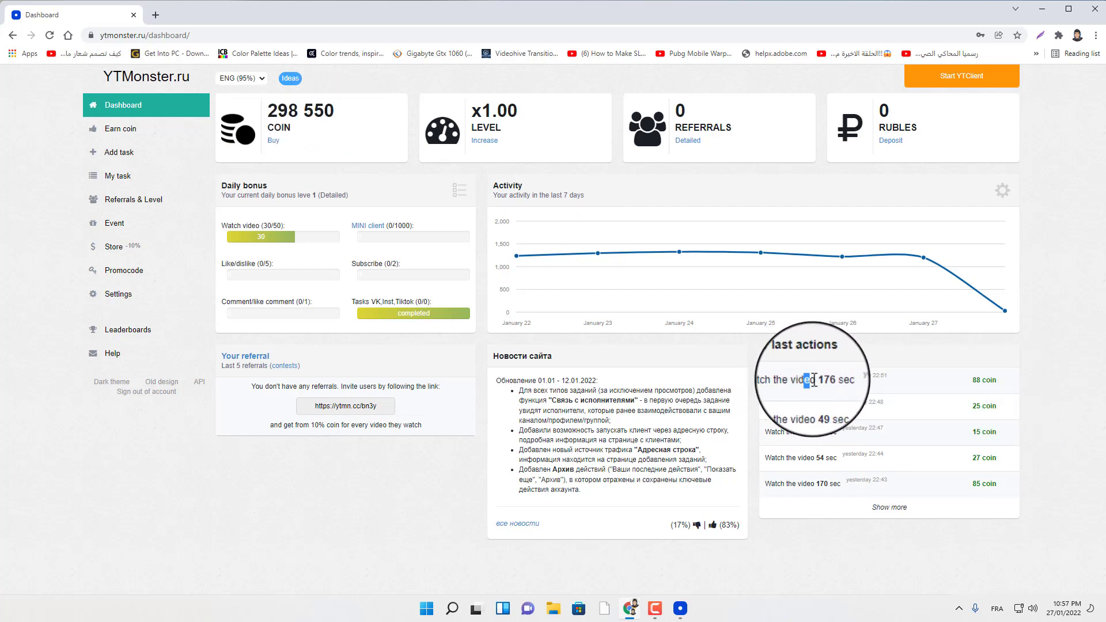
{"action": "left_click", "coordinate": [923, 397]}
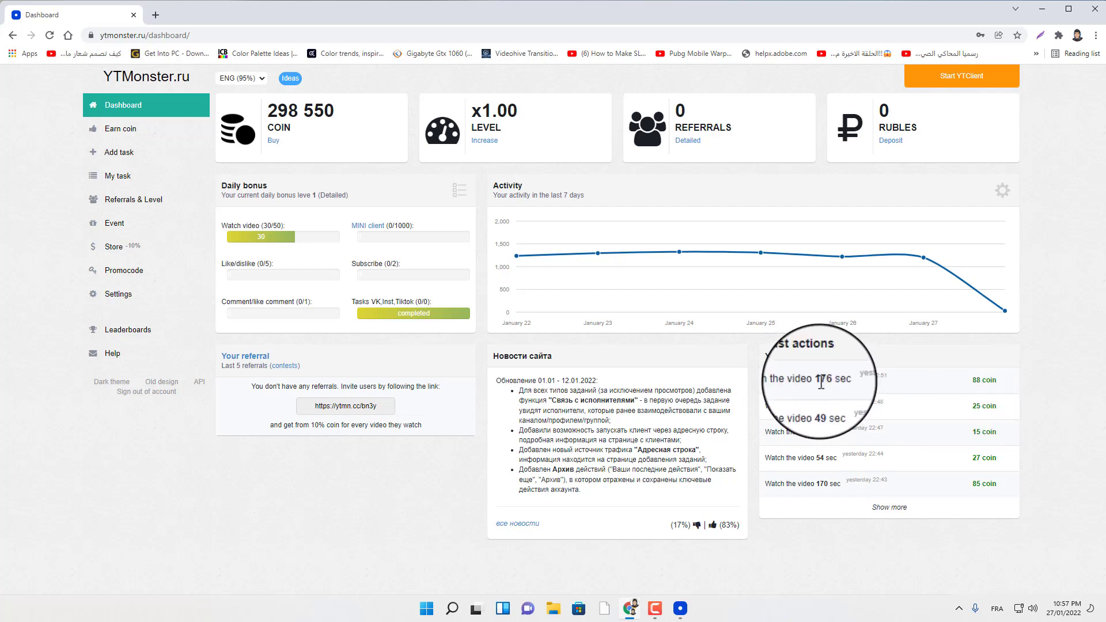
{"action": "left_click", "coordinate": [983, 384]}
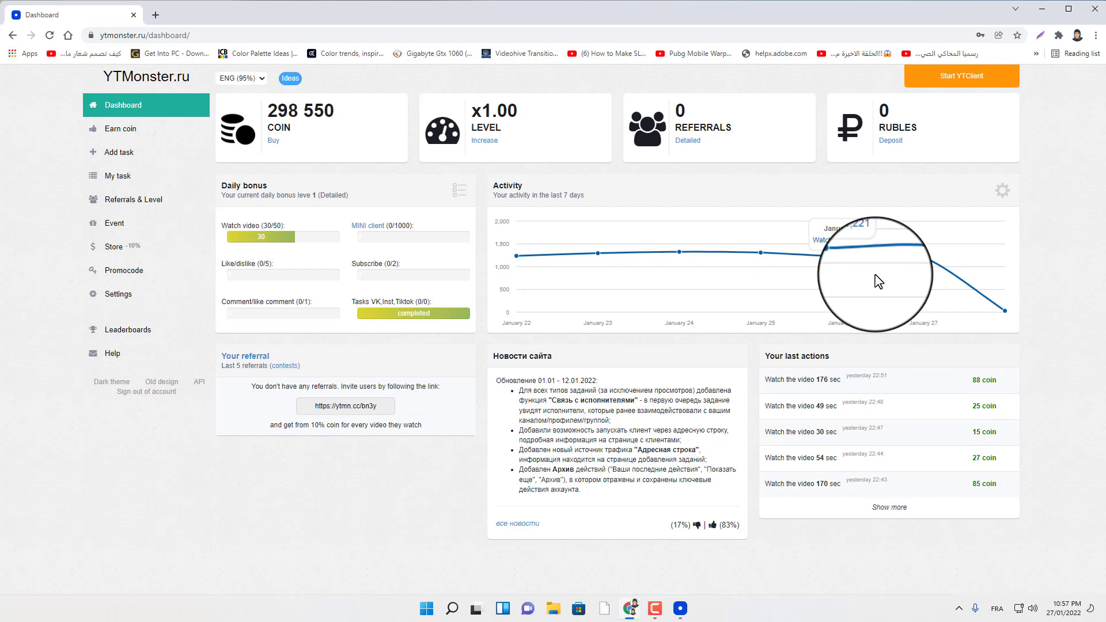
{"action": "left_click", "coordinate": [128, 156]}
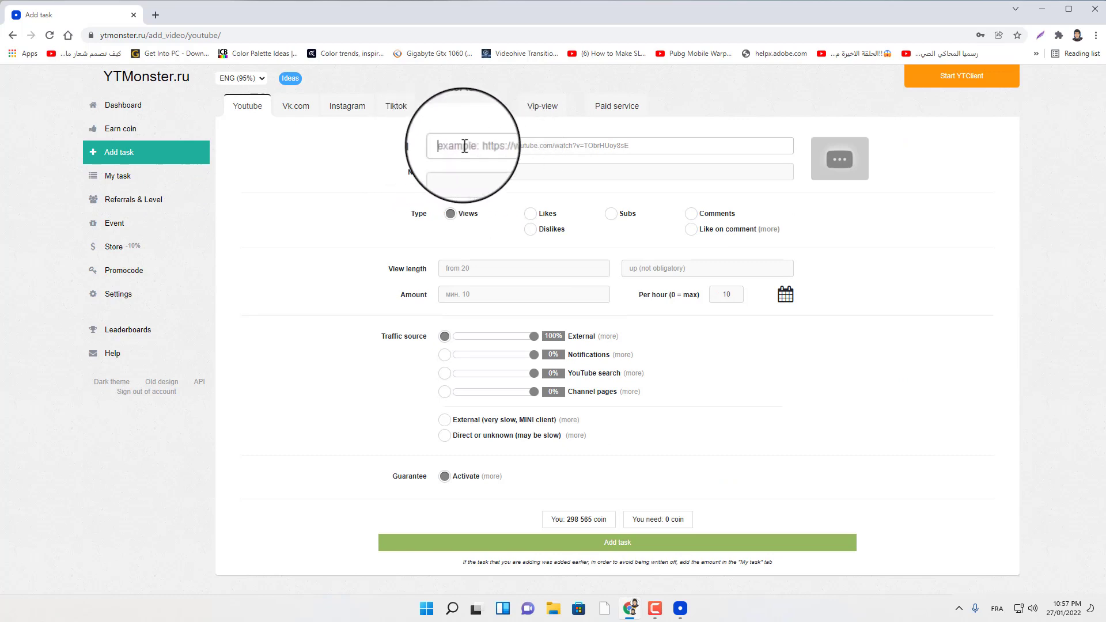
{"action": "left_click", "coordinate": [154, 16]}
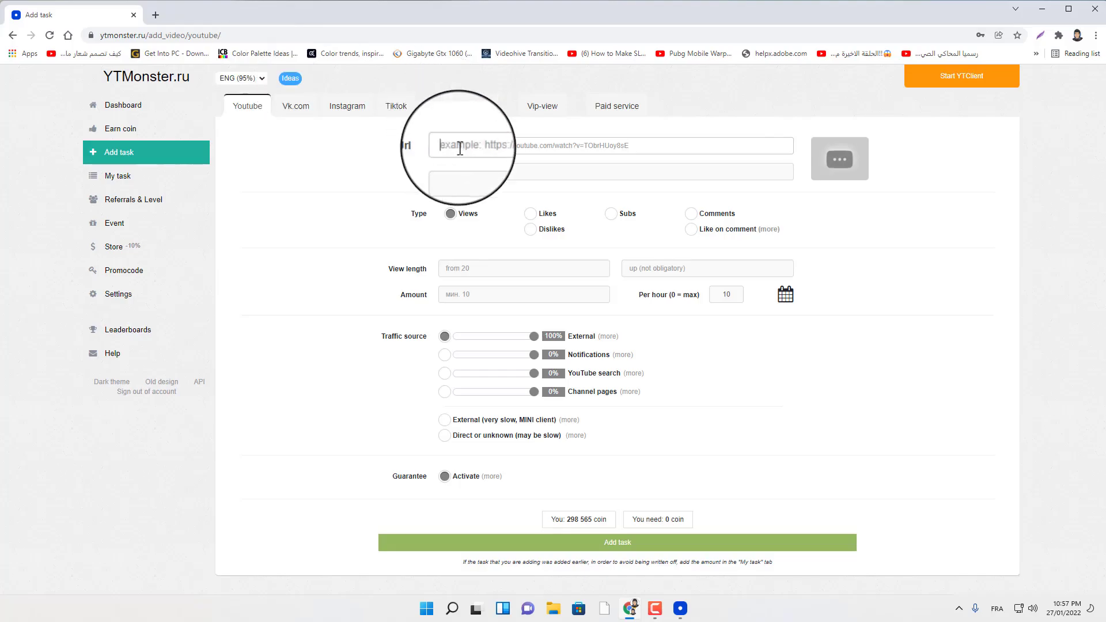
{"action": "right_click", "coordinate": [479, 141]}
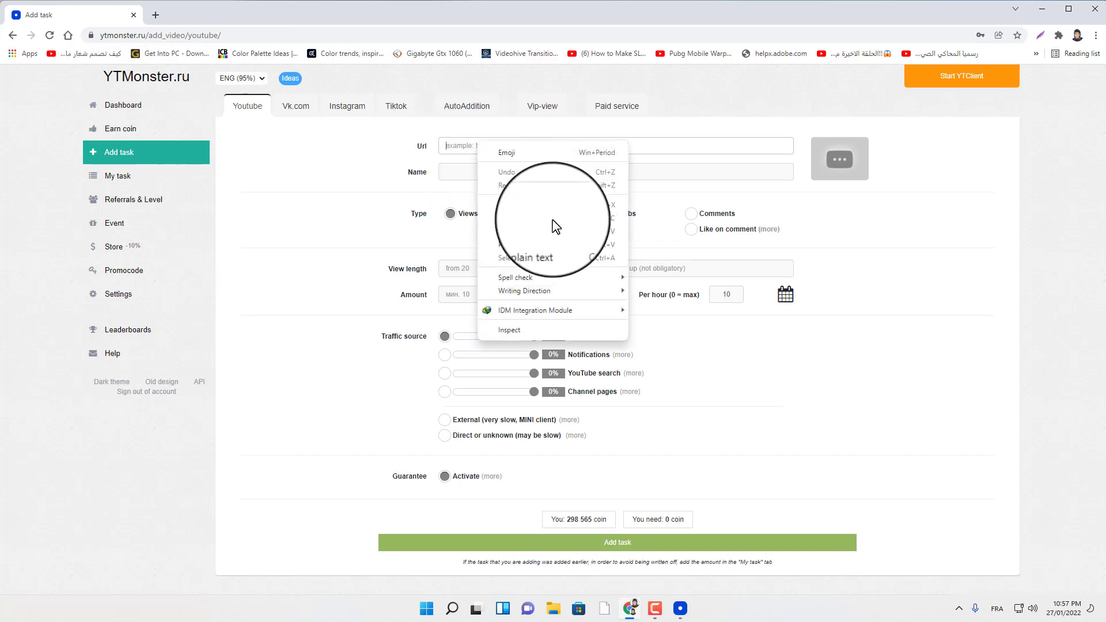
{"action": "left_click", "coordinate": [507, 233]}
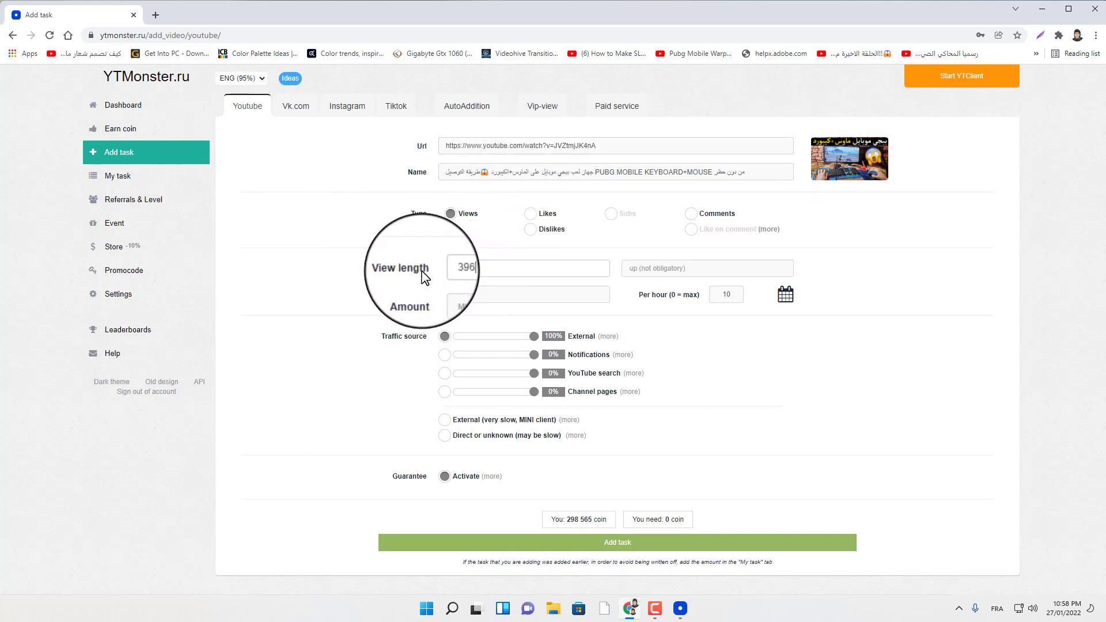
{"action": "left_click_drag", "start_coordinate": [485, 269], "coordinate": [442, 269]}
{"action": "type", "text": "396"}
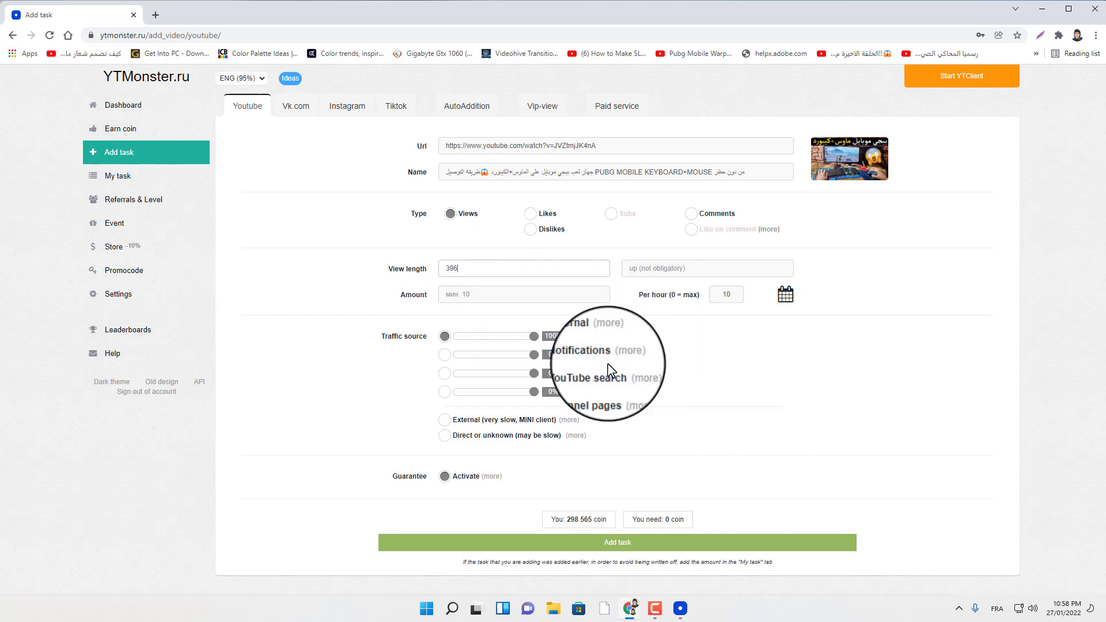
Open the dashboard in a separate tab to check the coin balance, and close that tab
{"action": "right_click", "coordinate": [115, 106]}
{"action": "left_click", "coordinate": [161, 116]}
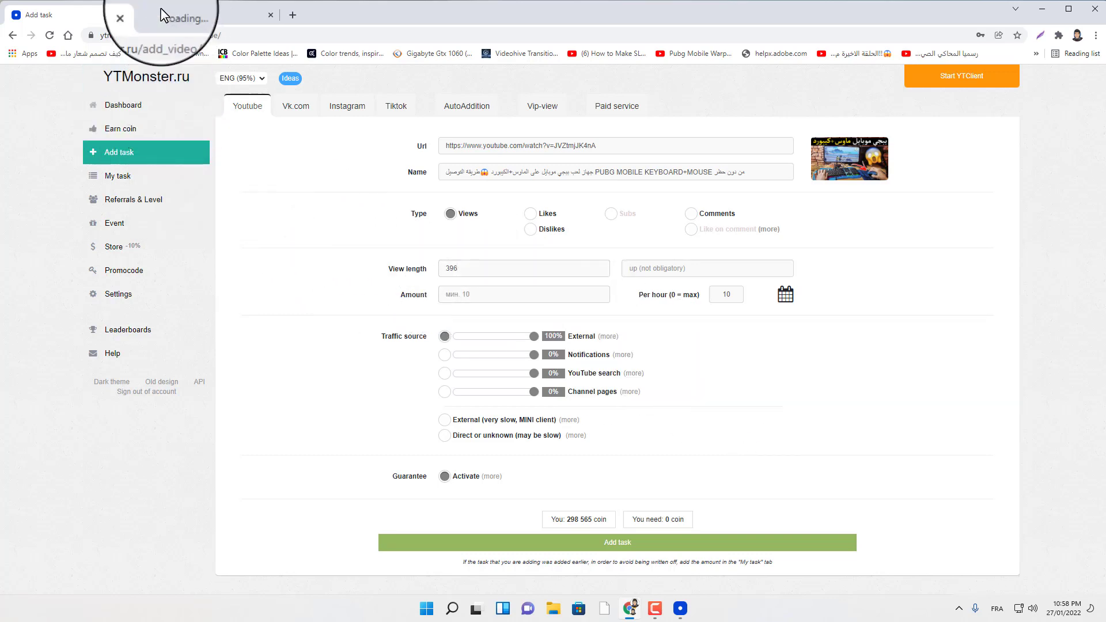
{"action": "left_click", "coordinate": [190, 16]}
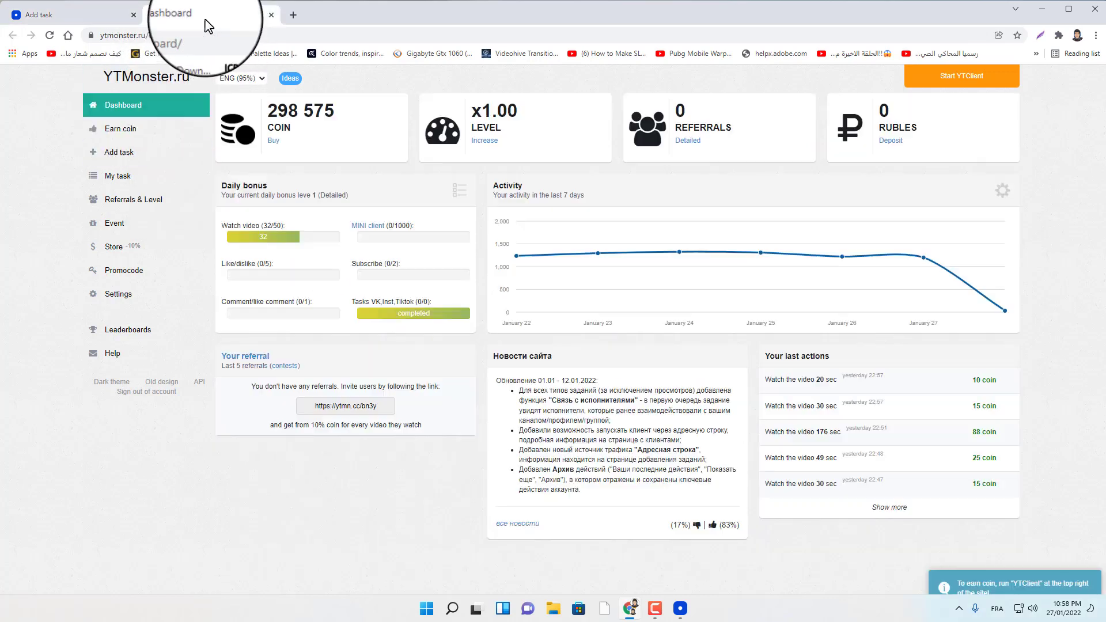
{"action": "left_click", "coordinate": [271, 15]}
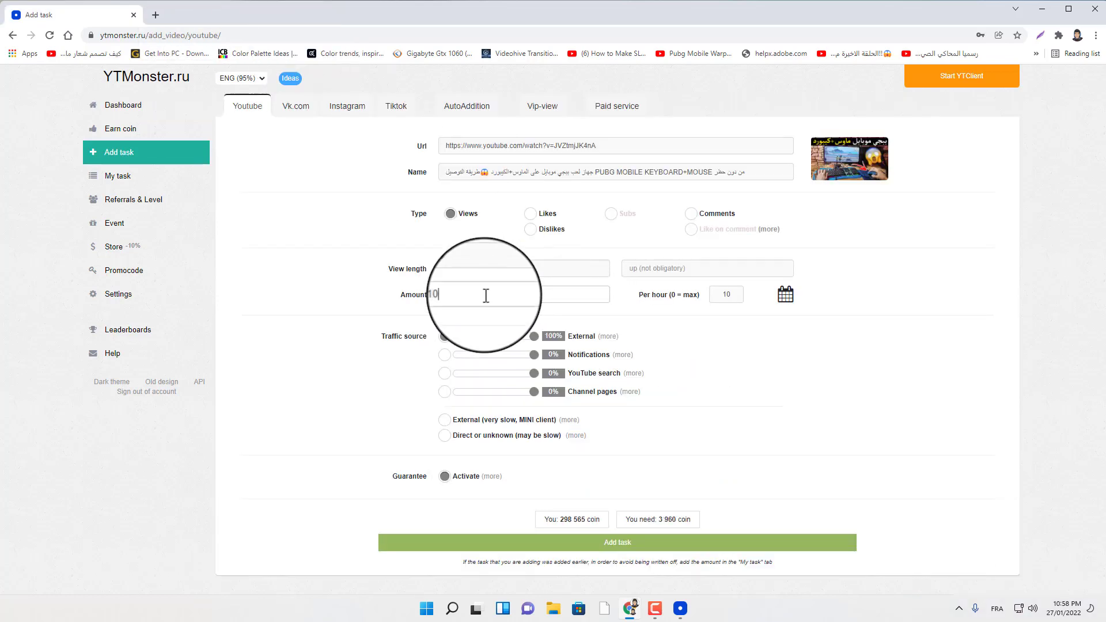
Set the task's amount to 1000, reduce the view length to 120 and raise the amount to 1500
{"action": "left_click_drag", "start_coordinate": [487, 296], "coordinate": [396, 299]}
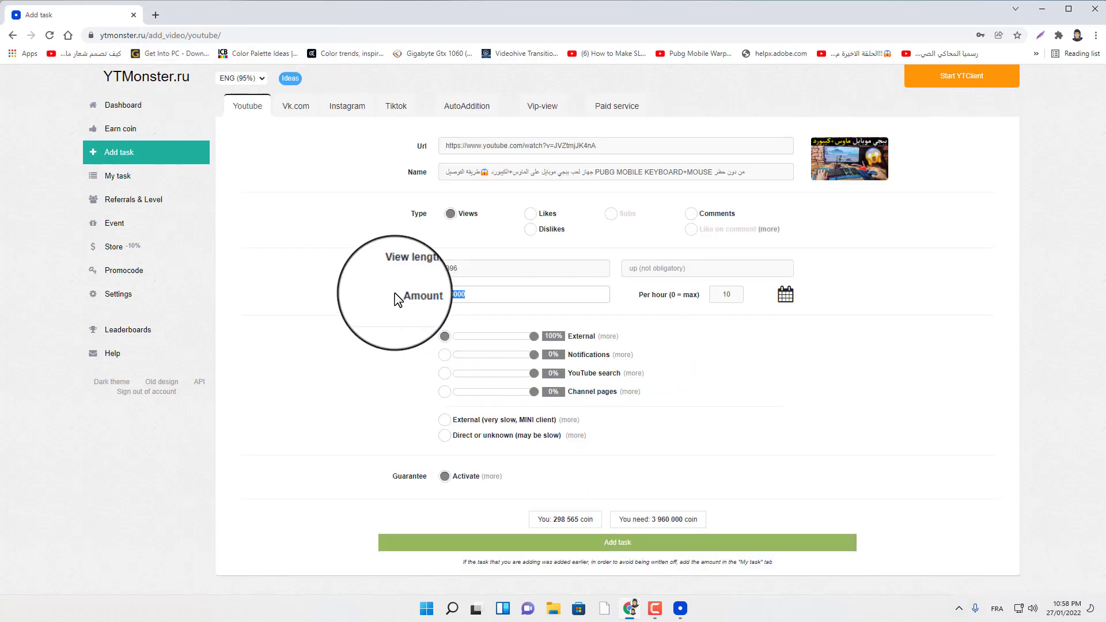
{"action": "type", "text": "1000"}
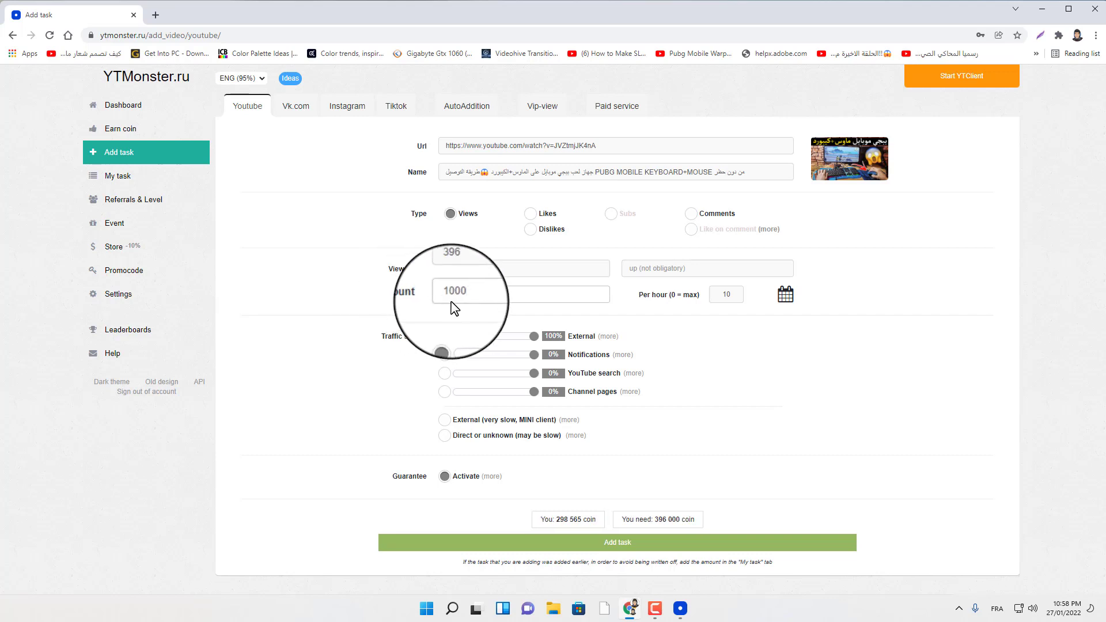
{"action": "left_click_drag", "start_coordinate": [461, 268], "coordinate": [427, 281]}
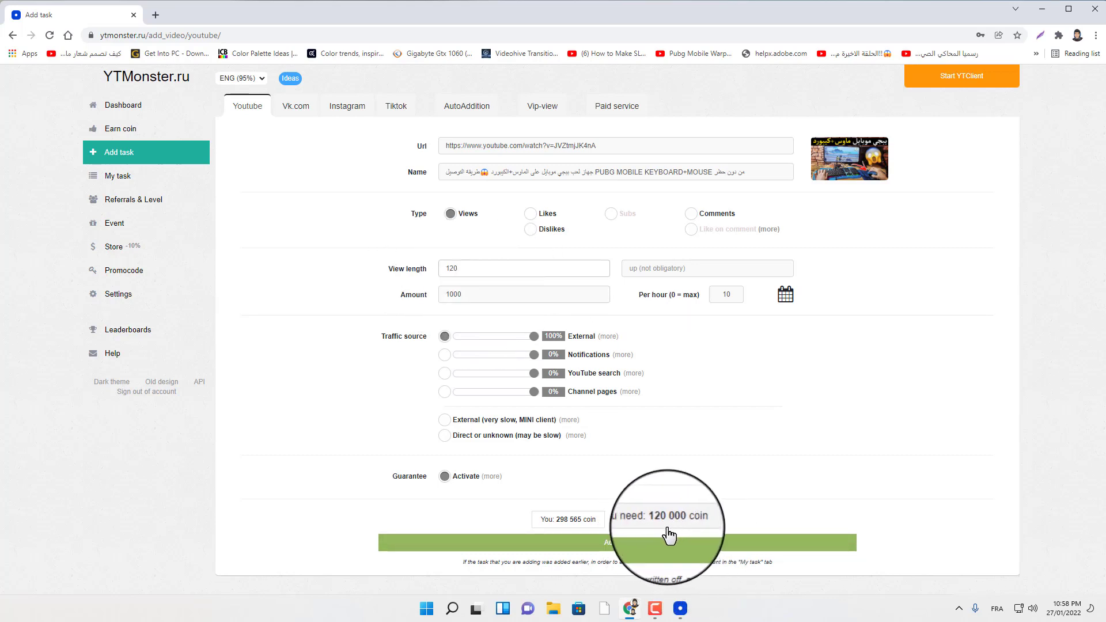
{"action": "left_click_drag", "start_coordinate": [486, 297], "coordinate": [375, 303]}
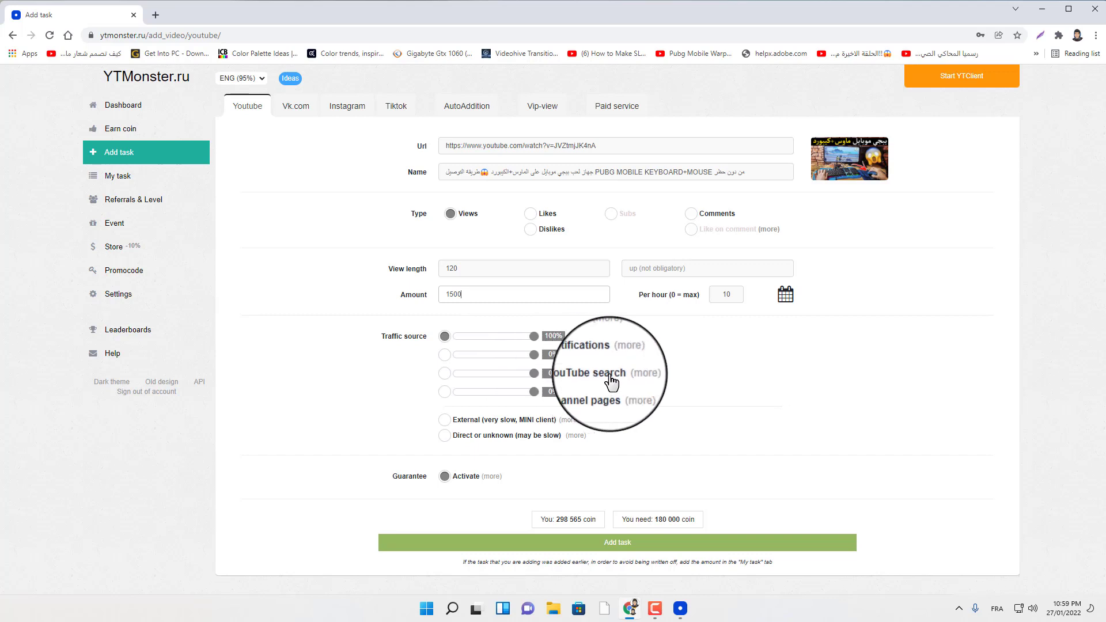
Enable YouTube search as a traffic source with the phrase "ببجي موبايل ماوس وكيبورد" and submit the task
{"action": "left_click", "coordinate": [442, 375]}
{"action": "scroll", "coordinate": [472, 383], "scroll_direction": "down", "scroll_amount": 2}
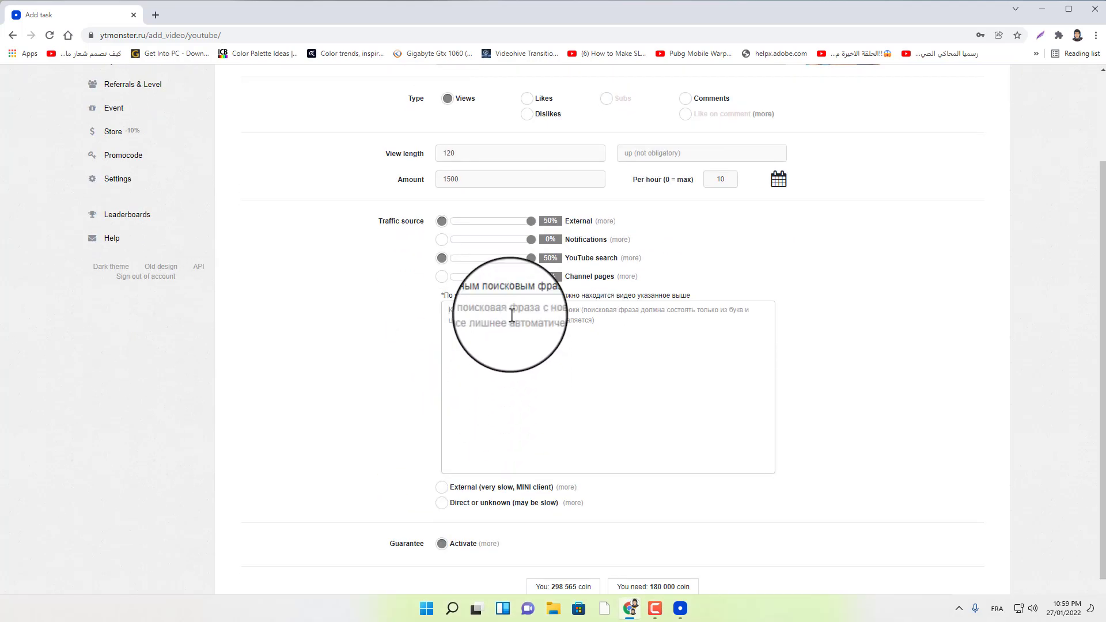
{"action": "scroll", "coordinate": [496, 331], "scroll_direction": "up", "scroll_amount": 1}
{"action": "scroll", "coordinate": [508, 336], "scroll_direction": "up", "scroll_amount": 1}
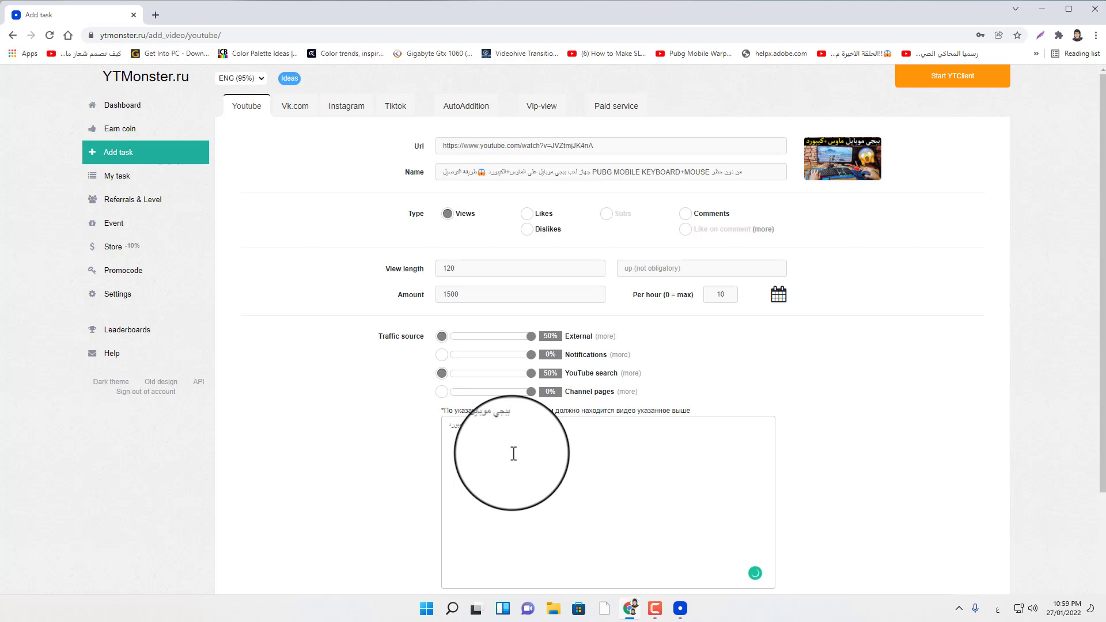
{"action": "scroll", "coordinate": [513, 454], "scroll_direction": "down", "scroll_amount": 3}
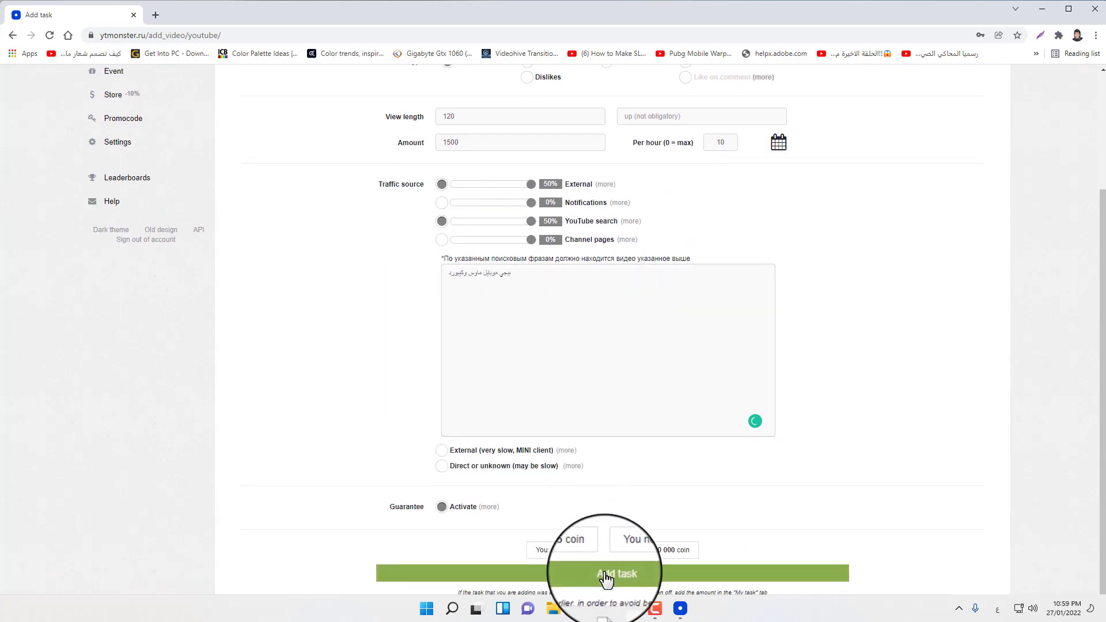
{"action": "left_click", "coordinate": [614, 574]}
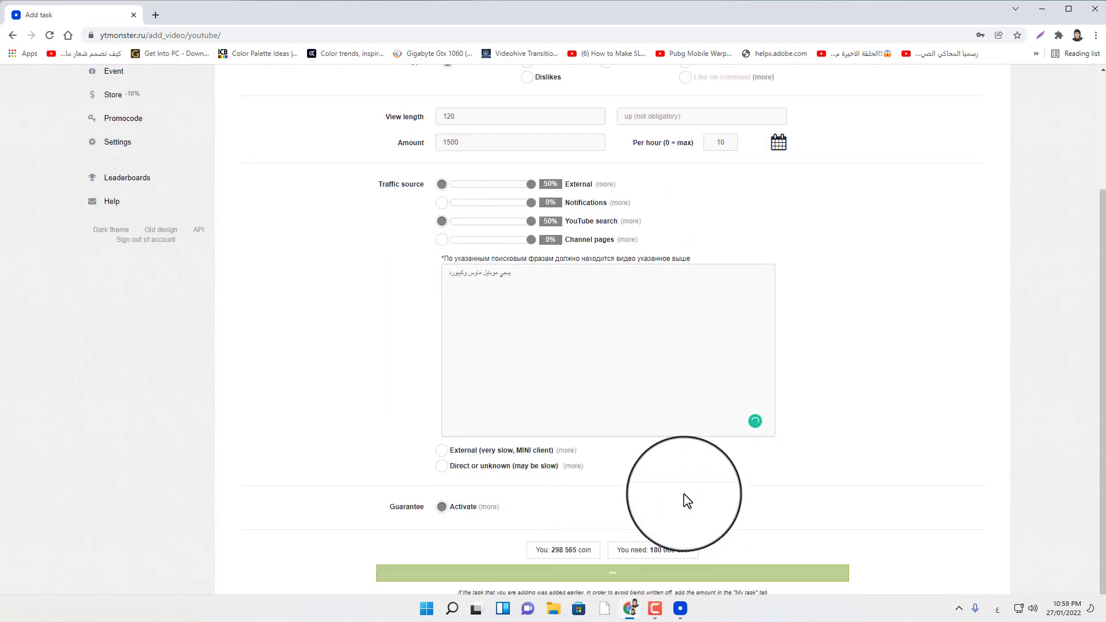
Translate the Russian error notification into Arabic and read what it requires for the task guarantee
{"action": "left_click_drag", "start_coordinate": [970, 578], "coordinate": [807, 506]}
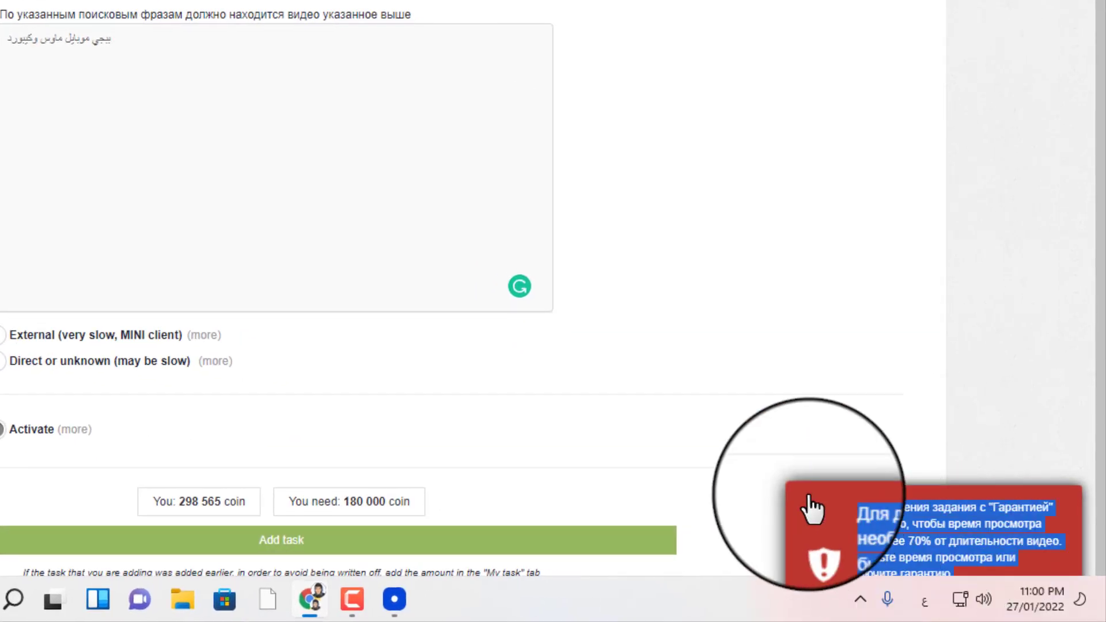
{"action": "left_click", "coordinate": [807, 486]}
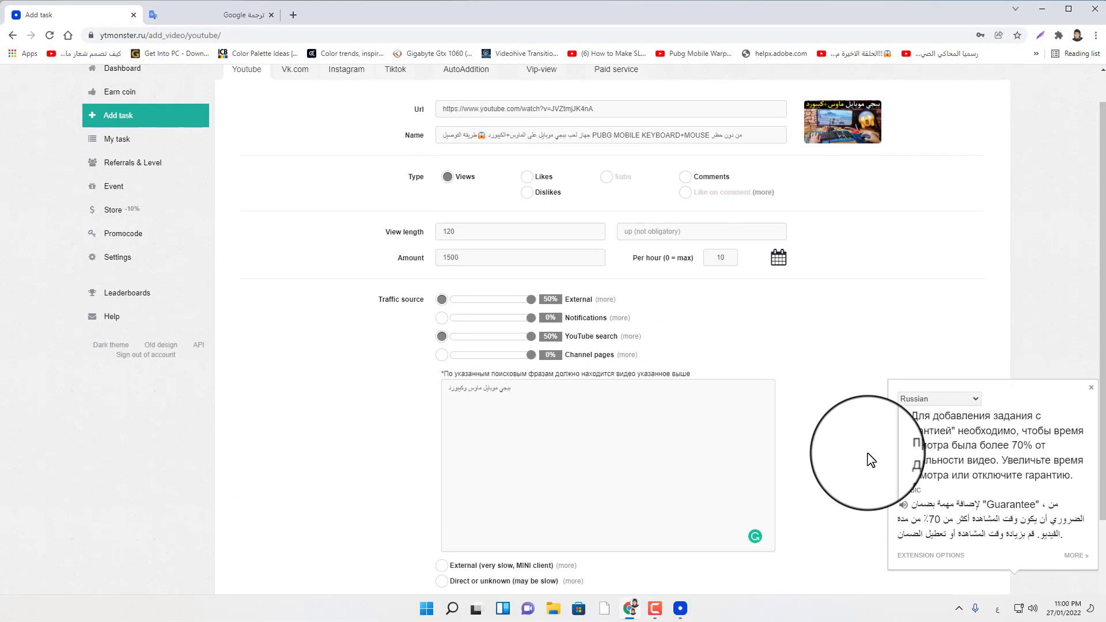
{"action": "scroll", "coordinate": [640, 377], "scroll_direction": "down", "scroll_amount": 1}
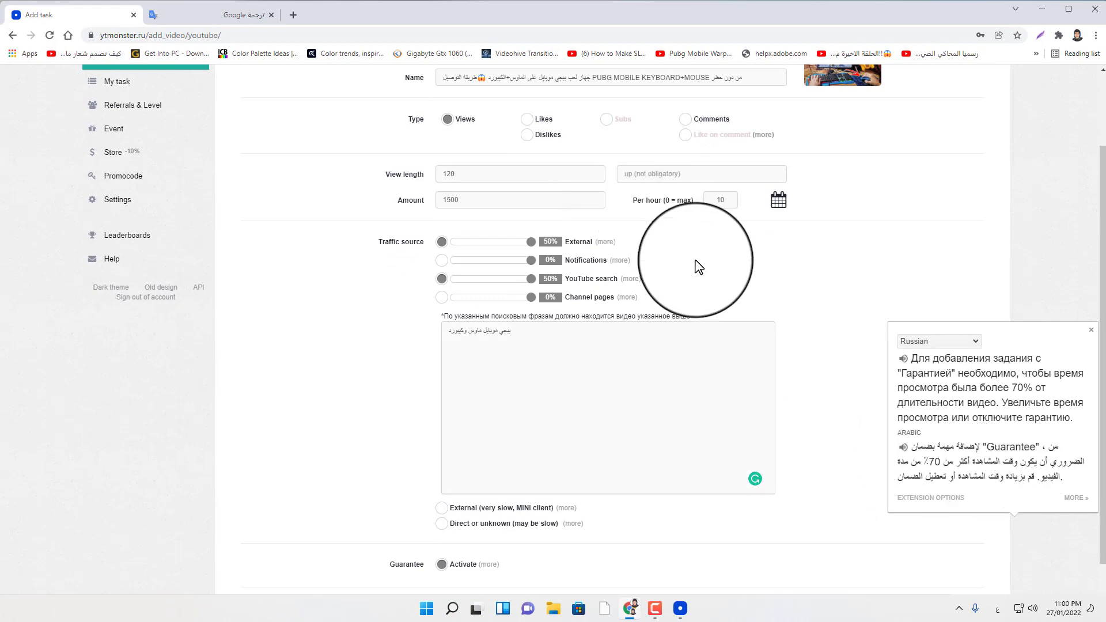
Set the view length to 300 and the amount to 499, and submit the task again
{"action": "scroll", "coordinate": [634, 323], "scroll_direction": "up", "scroll_amount": 2}
{"action": "double_click", "coordinate": [433, 271]}
{"action": "type", "text": "3"}
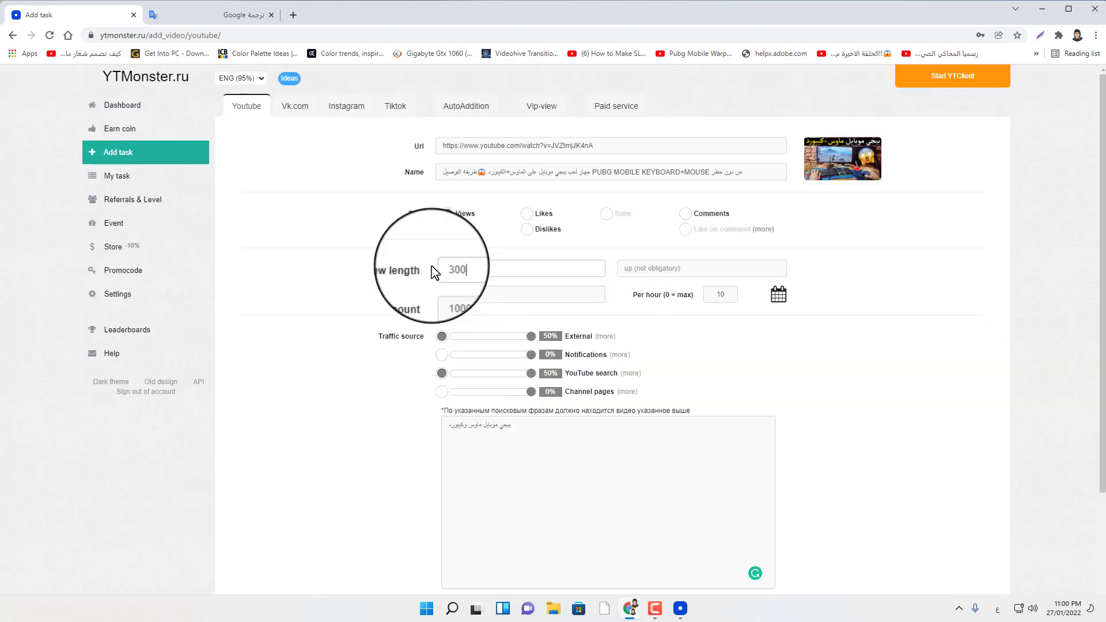
{"action": "type", "text": "00"}
{"action": "double_click", "coordinate": [433, 300]}
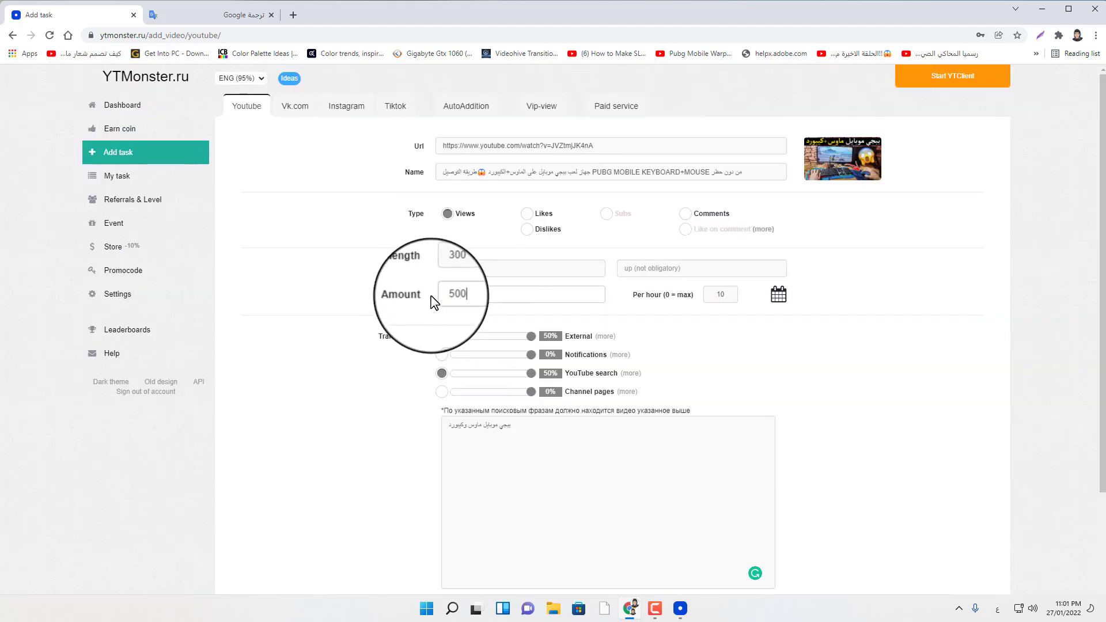
{"action": "scroll", "coordinate": [583, 304], "scroll_direction": "down", "scroll_amount": 3}
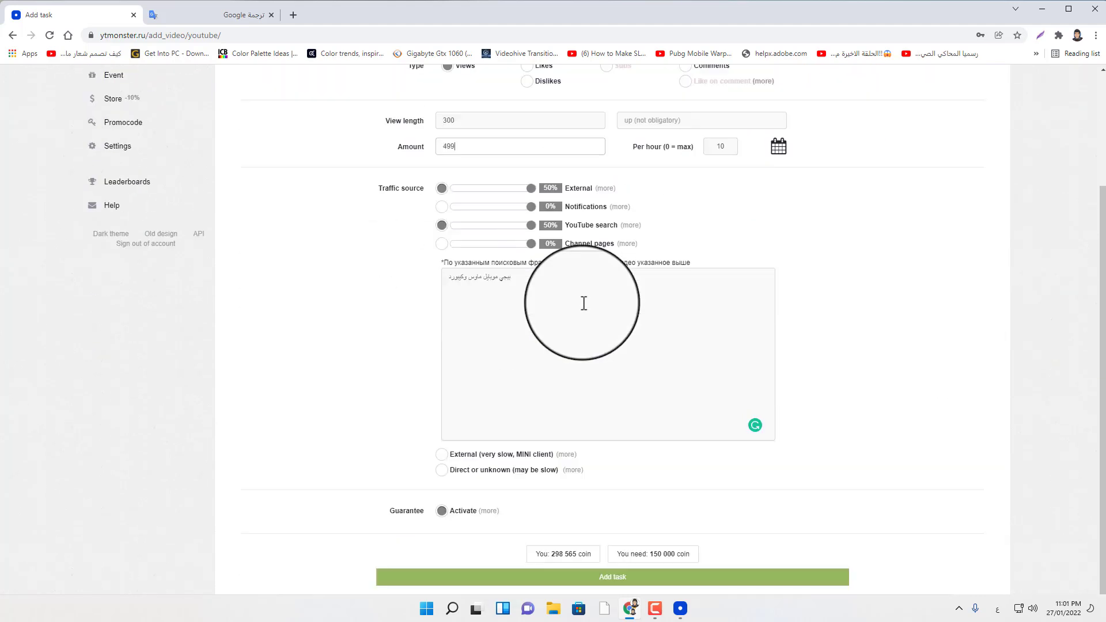
{"action": "left_click", "coordinate": [609, 578]}
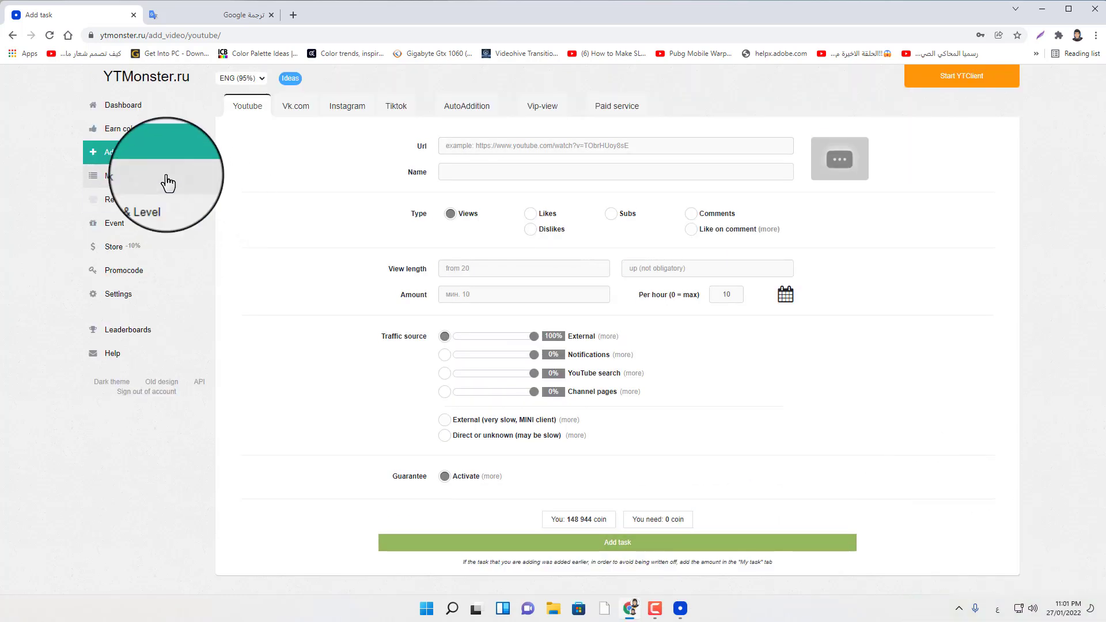
Open the list of own tasks and examine the new video task's name, views progress and parameters
{"action": "left_click", "coordinate": [120, 176]}
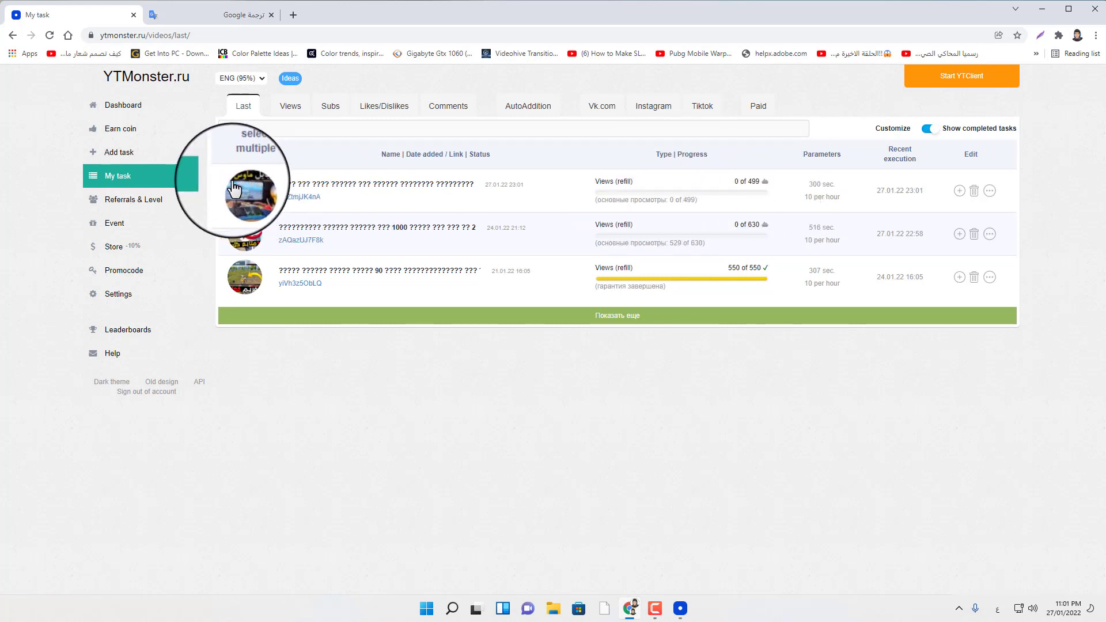
{"action": "double_click", "coordinate": [443, 184]}
{"action": "left_click_drag", "start_coordinate": [424, 185], "coordinate": [368, 184]}
{"action": "left_click", "coordinate": [763, 198]}
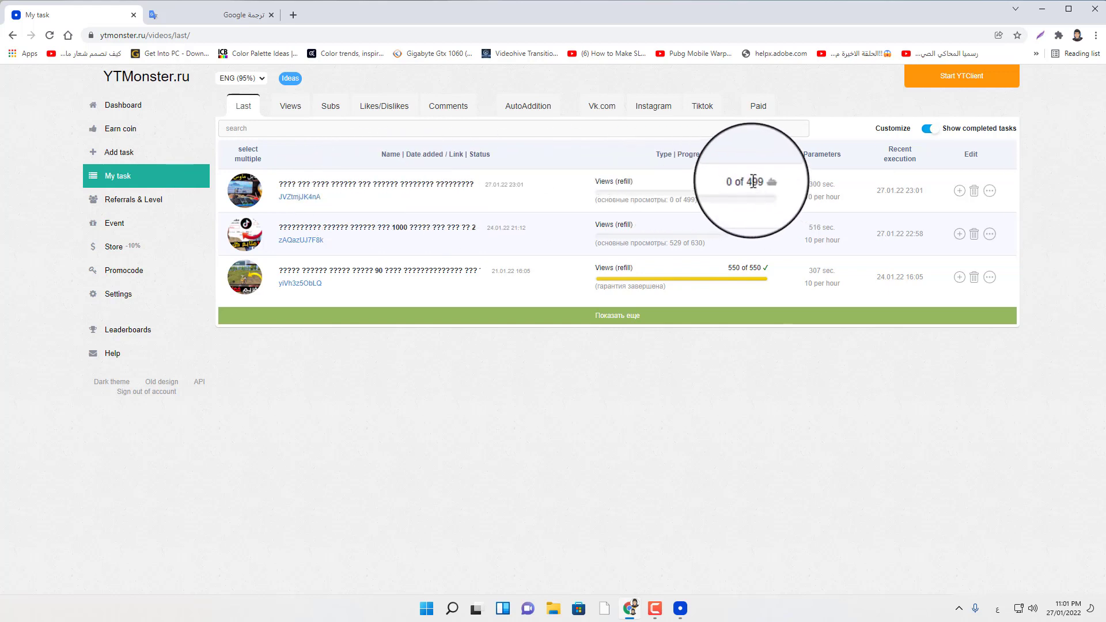
{"action": "left_click", "coordinate": [762, 182]}
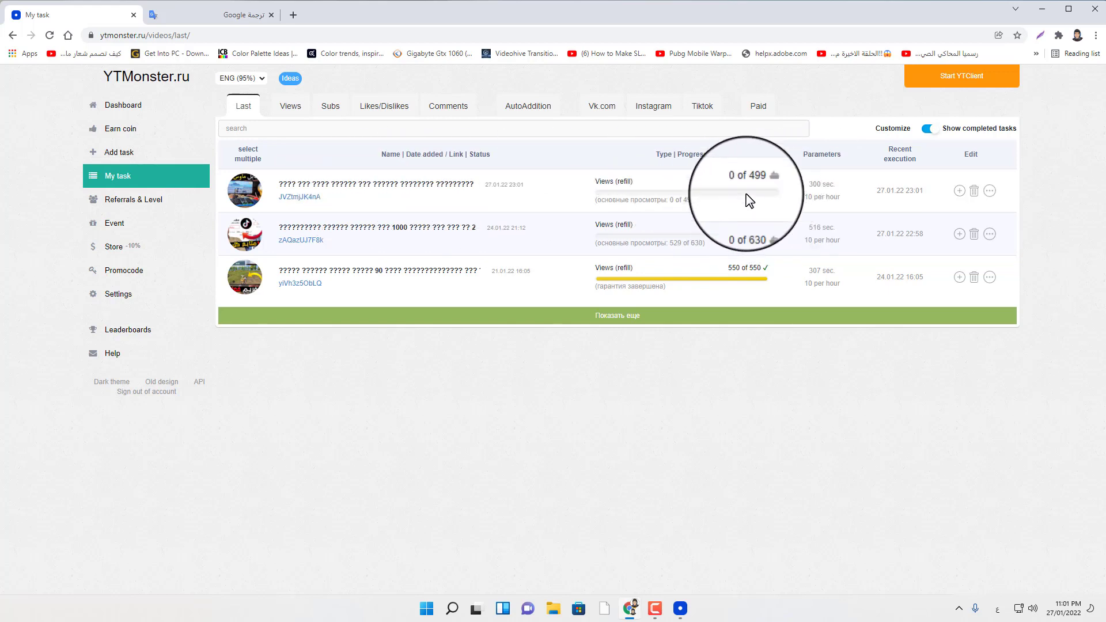
{"action": "double_click", "coordinate": [811, 183]}
{"action": "left_click", "coordinate": [823, 193]}
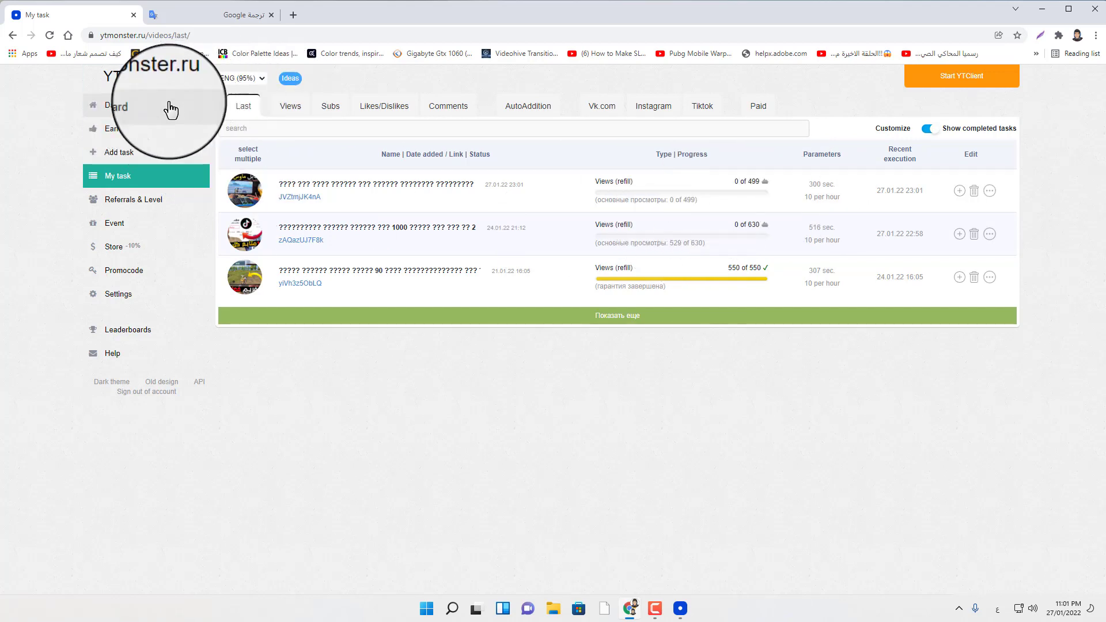
Review the last actions on the dashboard, and close the Google Translate tab and the Chrome window
{"action": "left_click", "coordinate": [144, 106]}
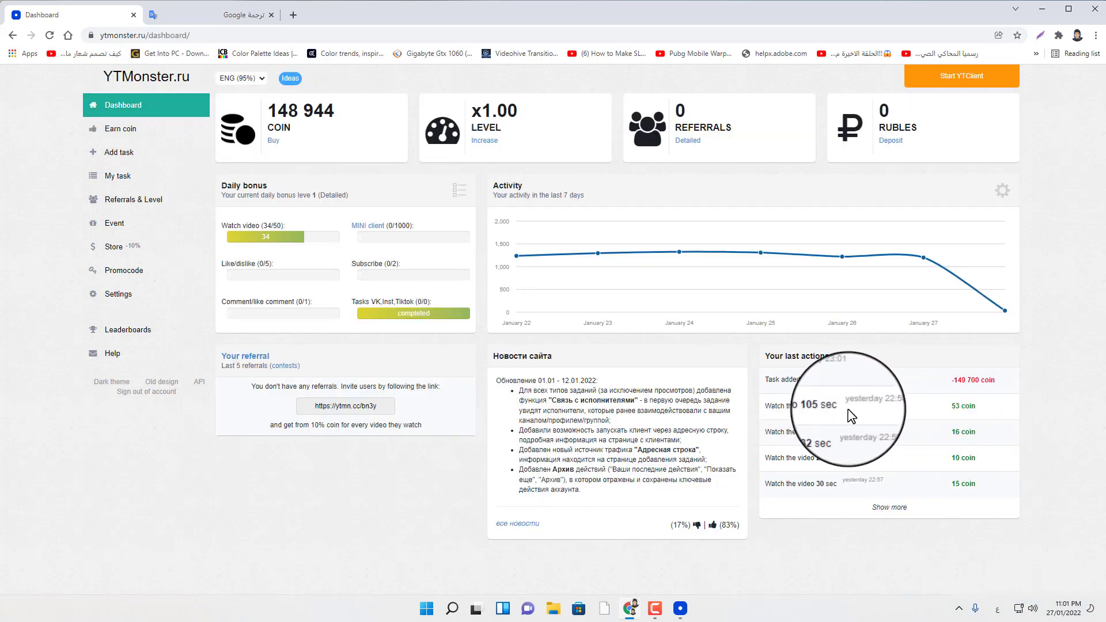
{"action": "left_click_drag", "start_coordinate": [952, 405], "coordinate": [961, 425]}
{"action": "left_click", "coordinate": [960, 429]}
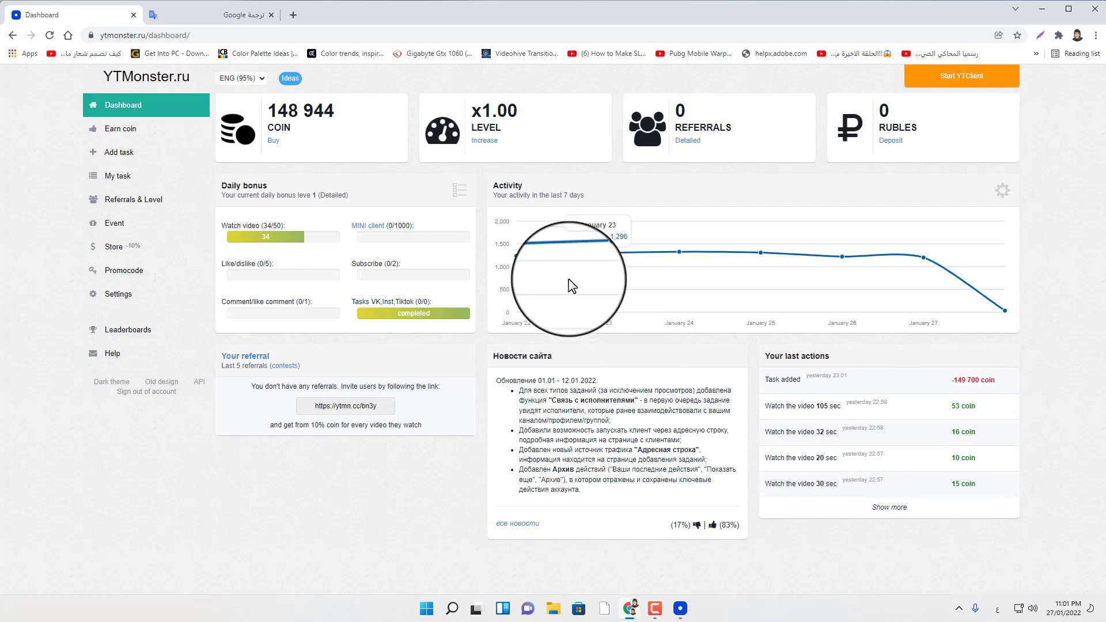
{"action": "left_click", "coordinate": [272, 15]}
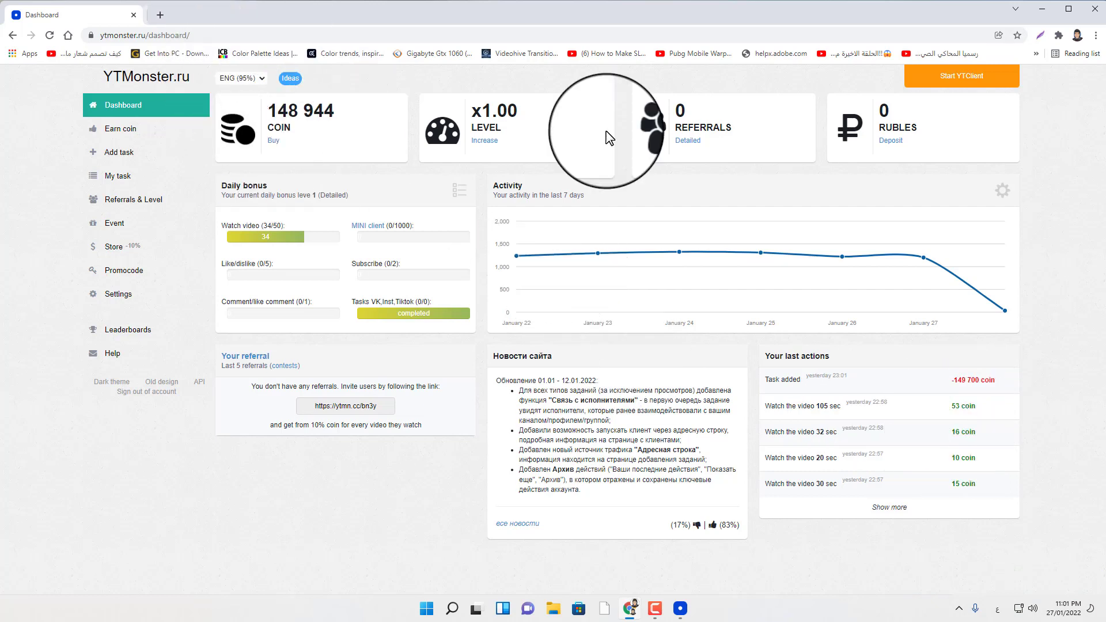
{"action": "left_click", "coordinate": [1094, 11]}
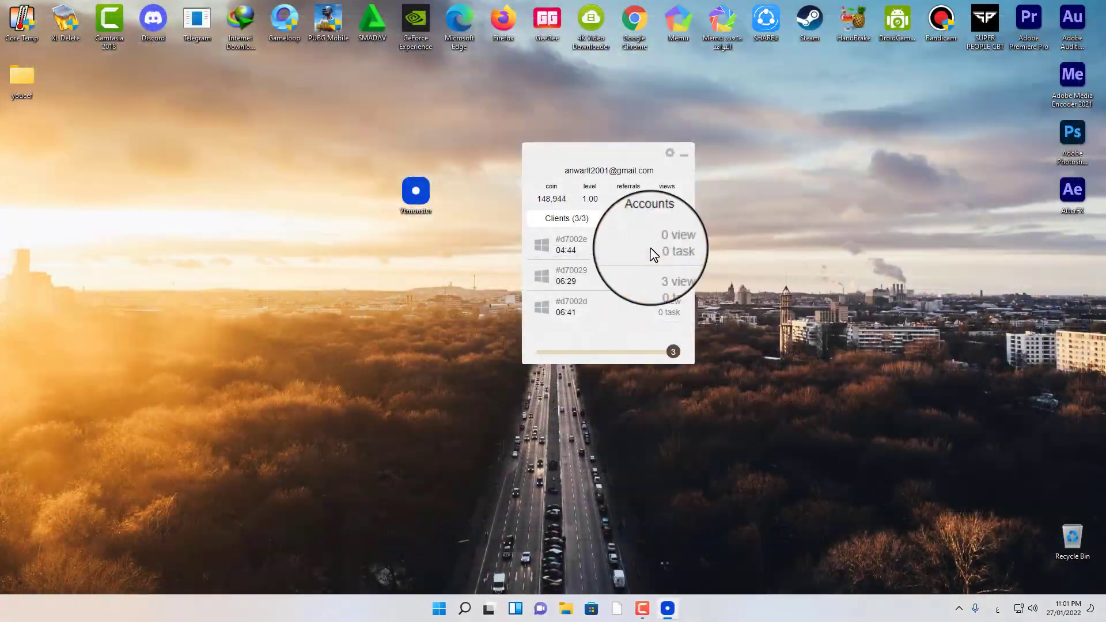
Minimize the Ytmonster client after shifting its window, and move its desktop shortcut beside the folder in the second icon row
{"action": "left_click_drag", "start_coordinate": [614, 172], "coordinate": [653, 173]}
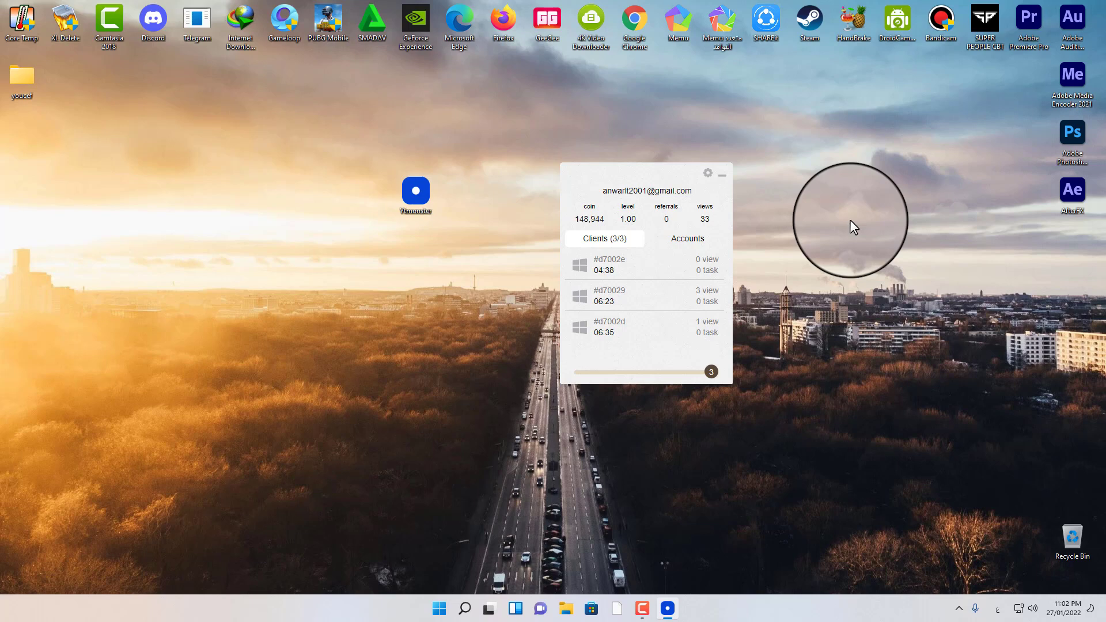
{"action": "left_click", "coordinate": [722, 174]}
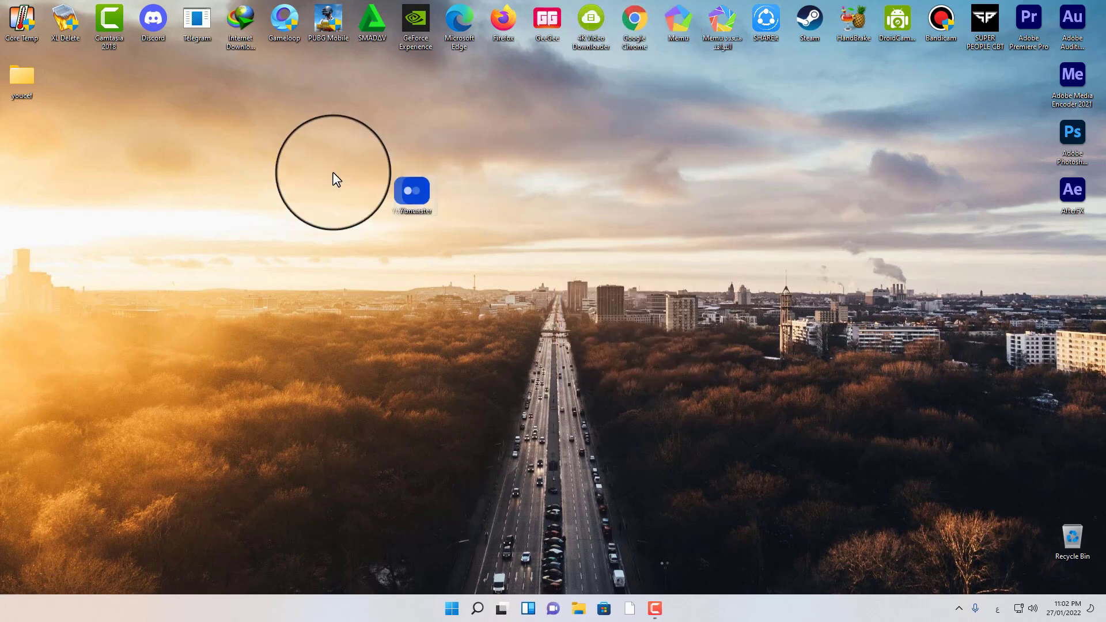
{"action": "left_click_drag", "start_coordinate": [412, 190], "coordinate": [87, 80]}
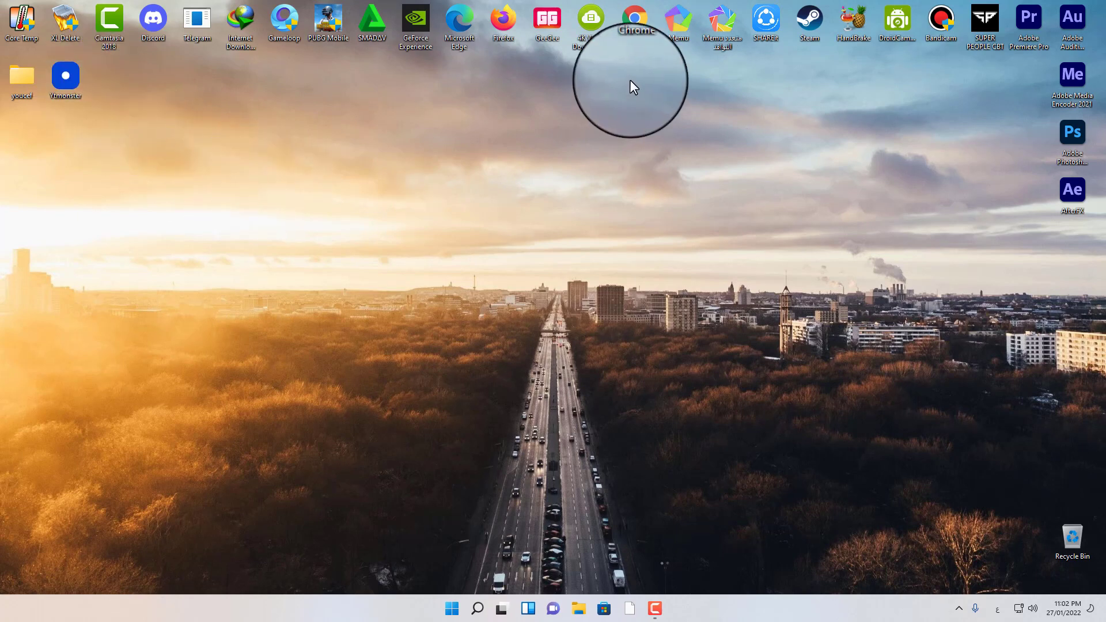